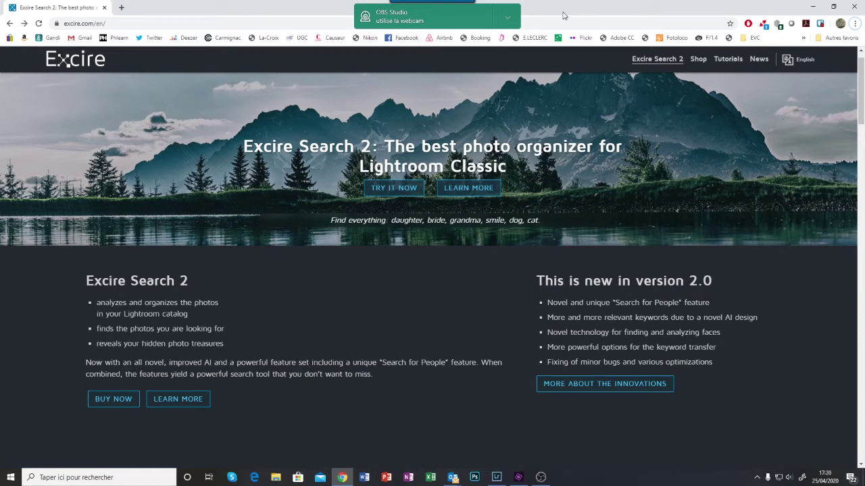
Step: Switch to Lightroom Classic and review Excire Search's photo initialization options for the full catalogue and the filmstrip, without starting it
click(497, 480)
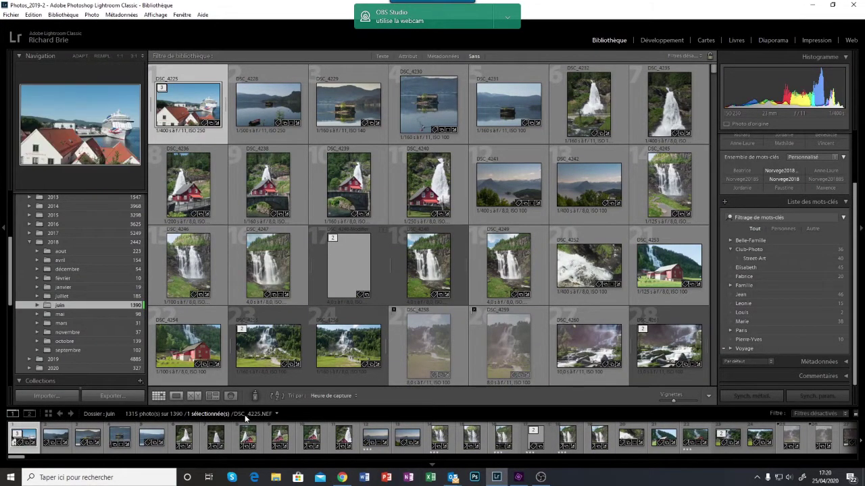
click(66, 14)
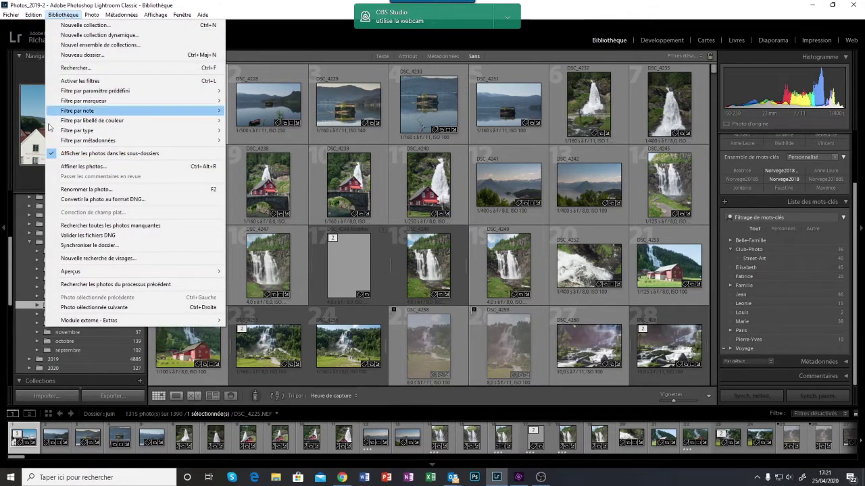
mouse_move(81, 323)
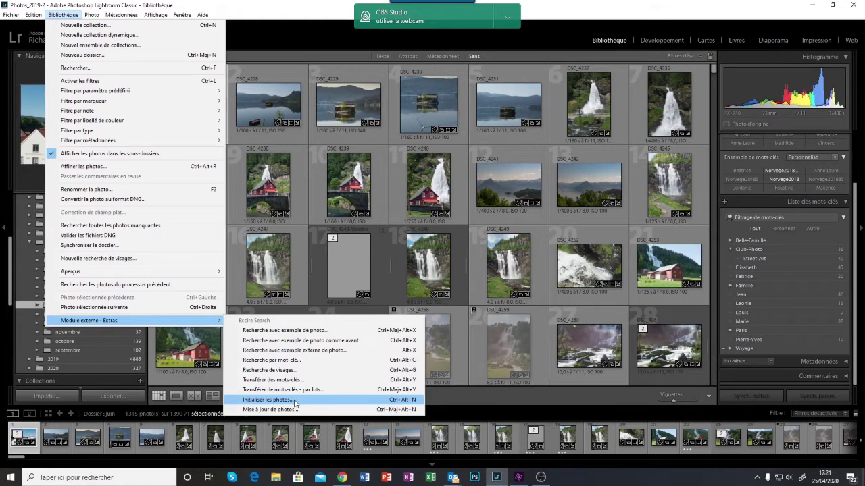
click(294, 402)
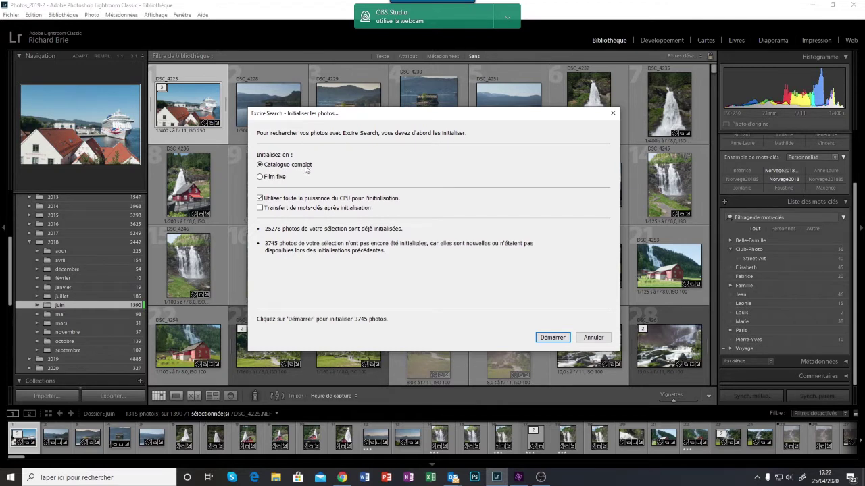
click(260, 177)
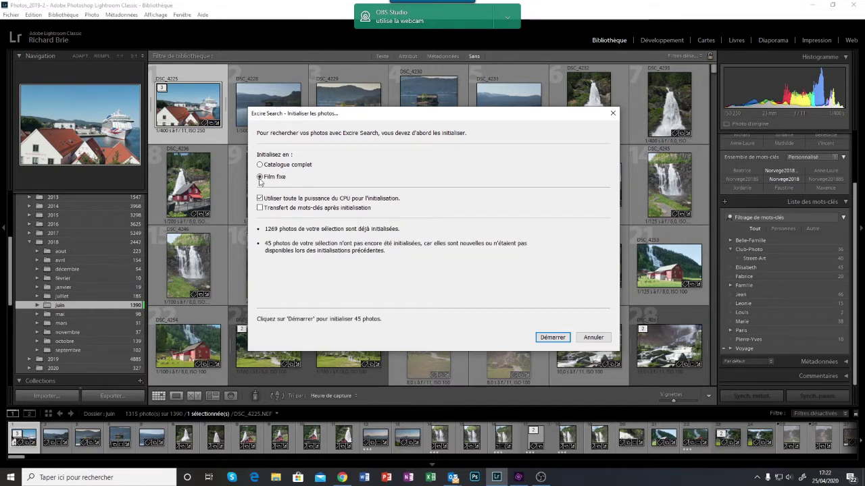
click(260, 165)
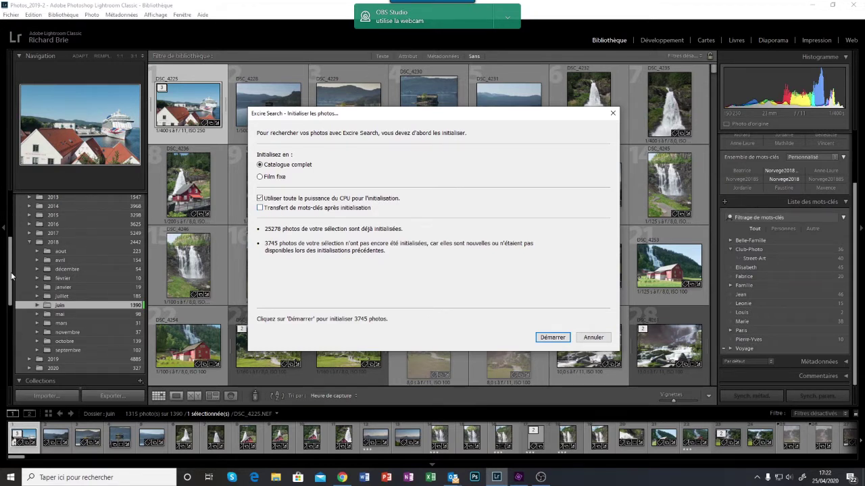
click(595, 337)
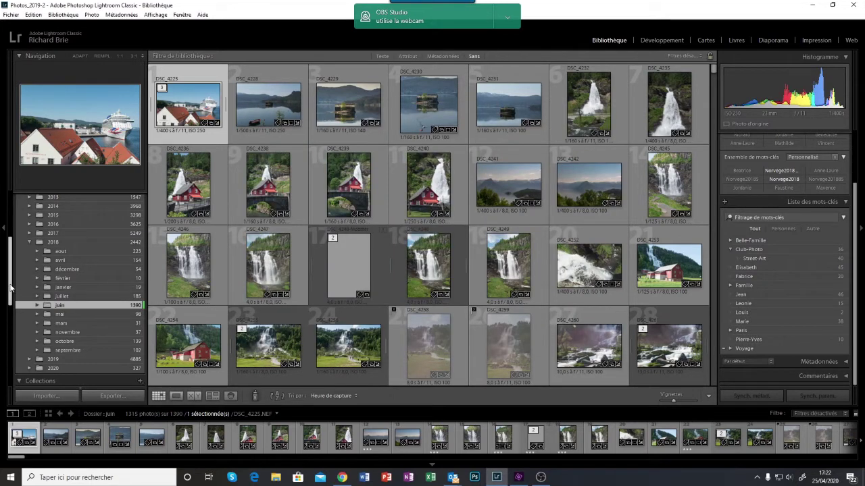
Step: Expand the 2020 folder and display the photos of its avril subfolder
drag(11, 289, 9, 307)
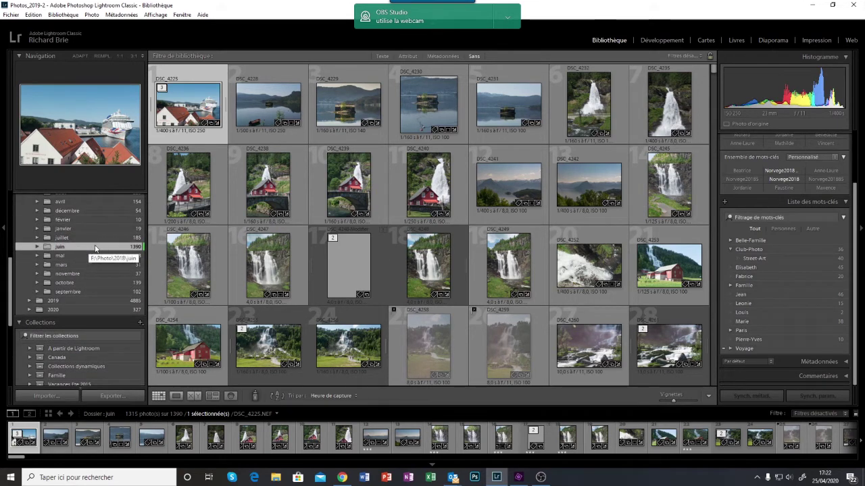
scroll(11, 274, up, 3)
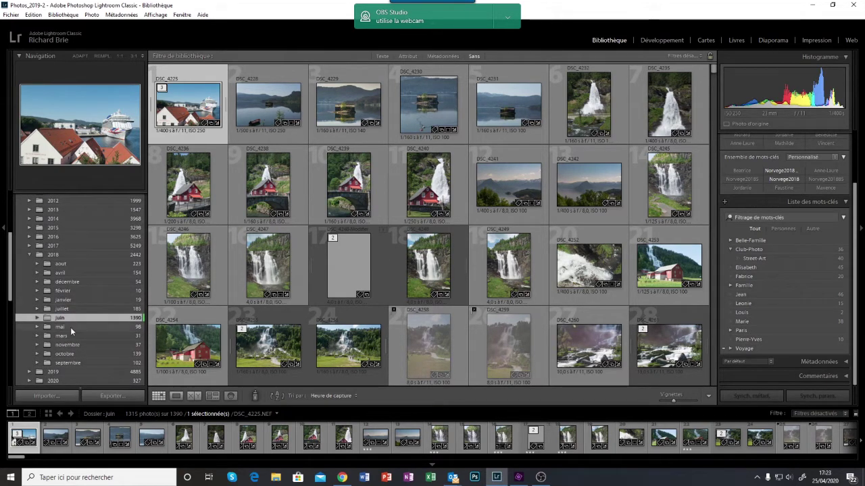
scroll(11, 293, down, 2)
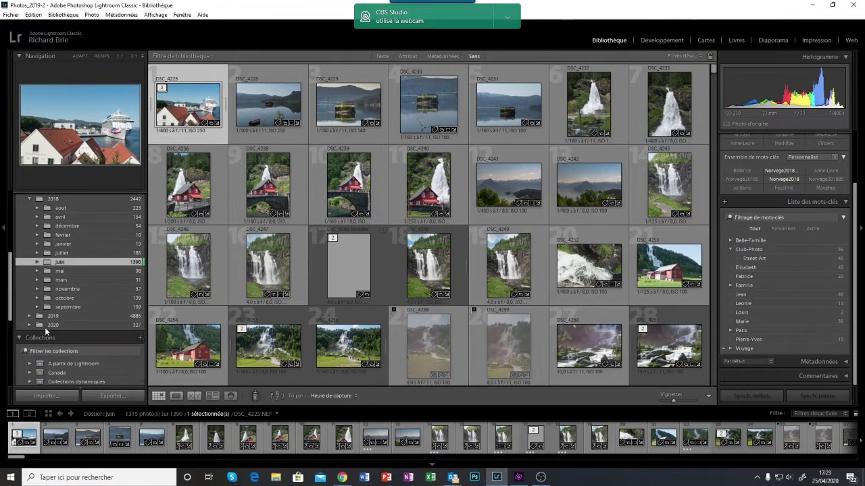
click(29, 324)
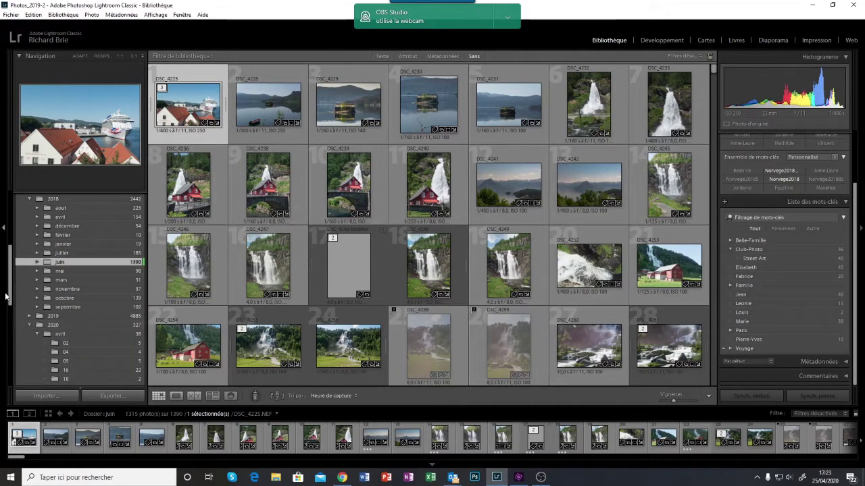
scroll(9, 289, down, 2)
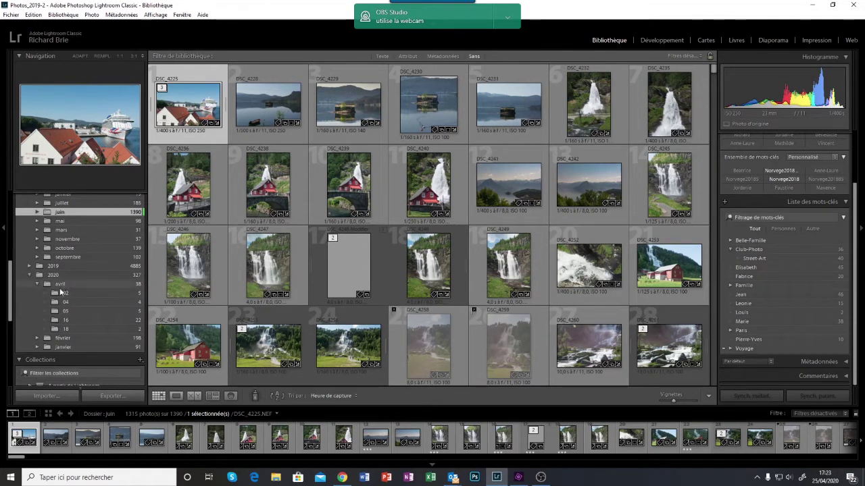
click(68, 286)
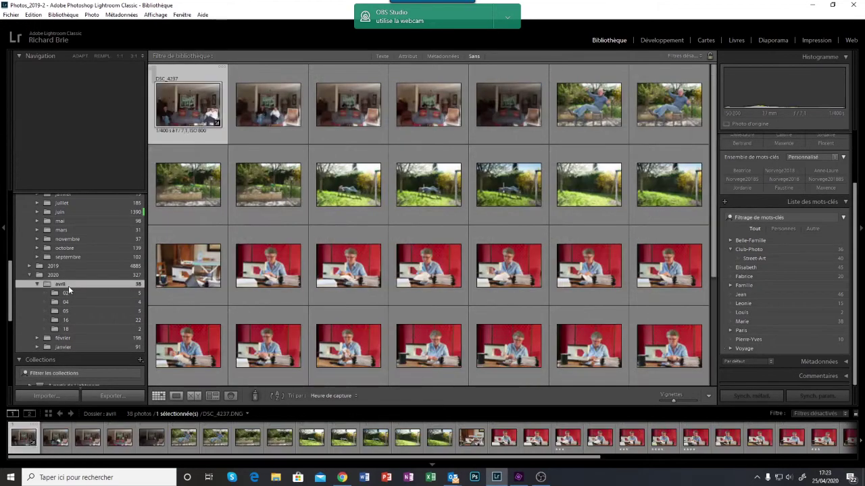
Step: Initialize the avril photos in Excire Search with the scope Film fixe and full CPU power
click(32, 15)
mouse_move(63, 14)
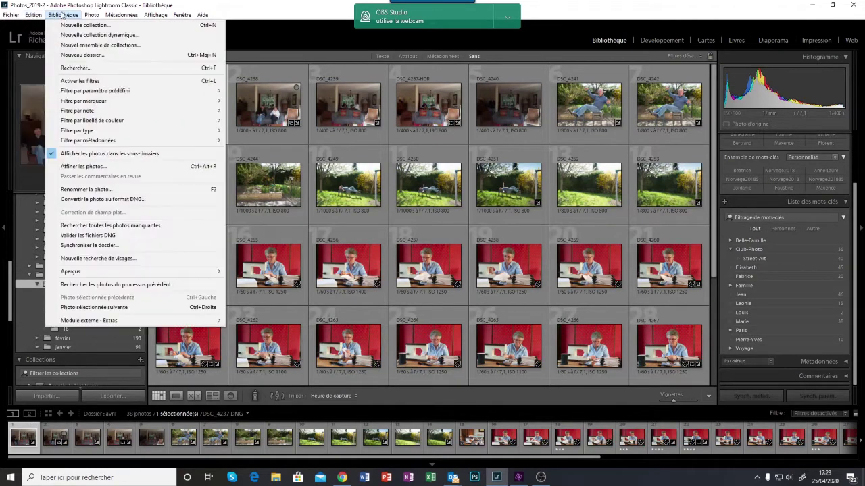
mouse_move(100, 326)
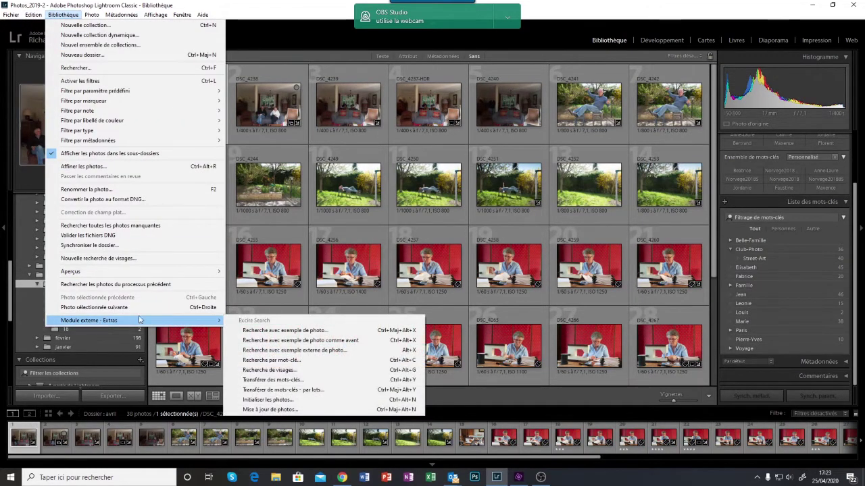
click(271, 401)
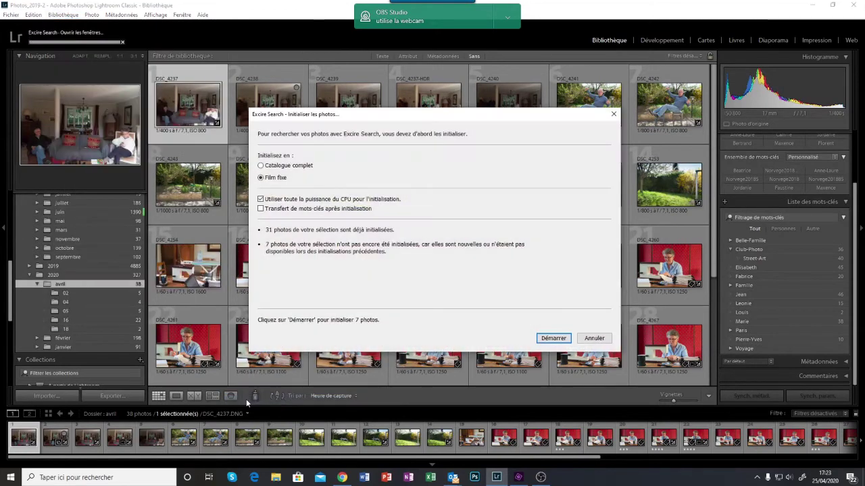
click(552, 338)
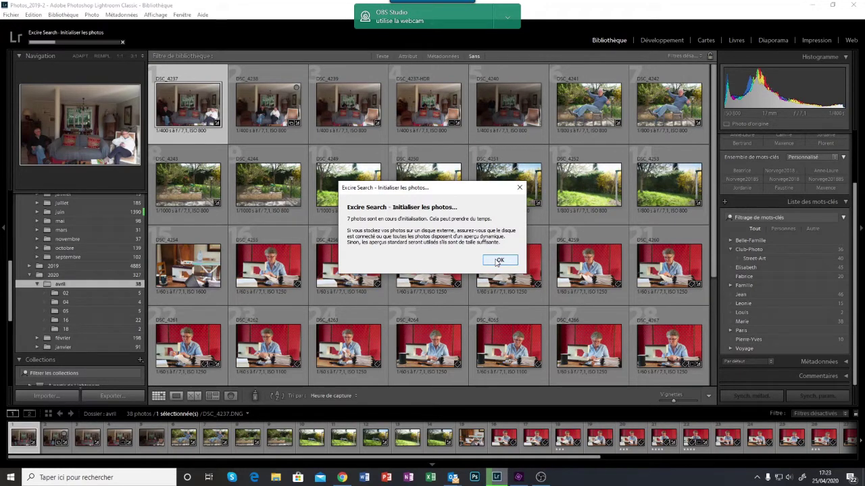
click(497, 263)
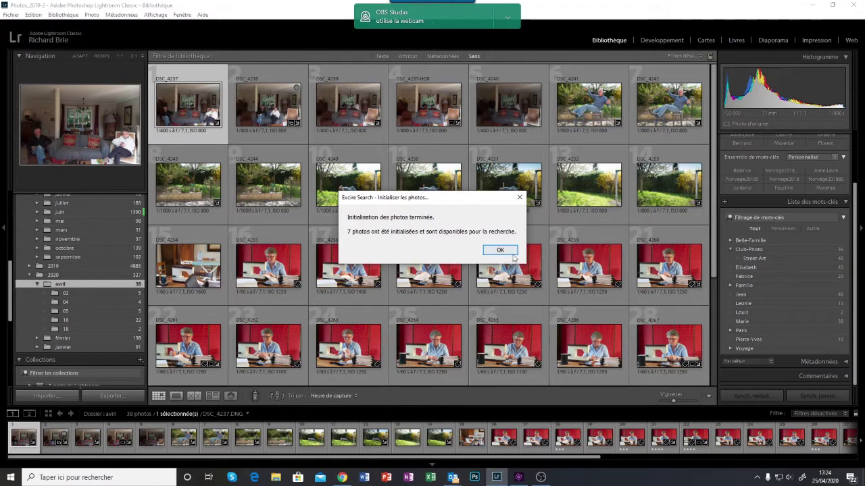
click(500, 250)
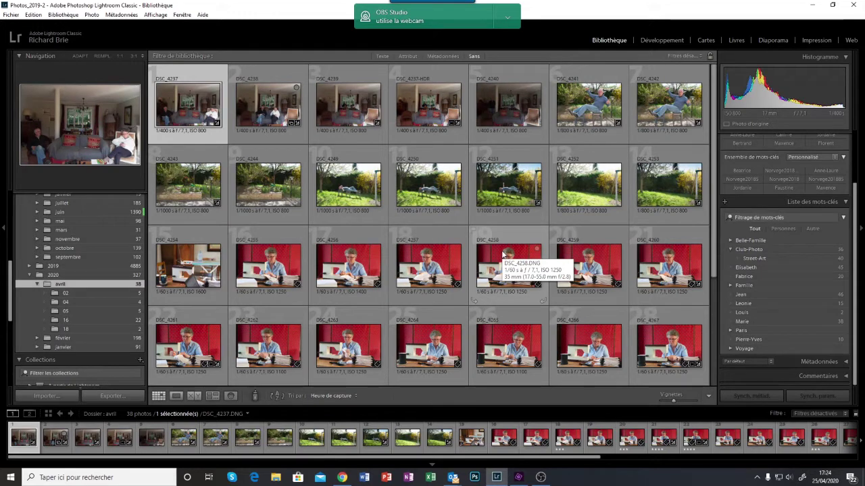
Step: Open the juin folder of 2018 and select the waterfall photo DSC_4232
click(65, 17)
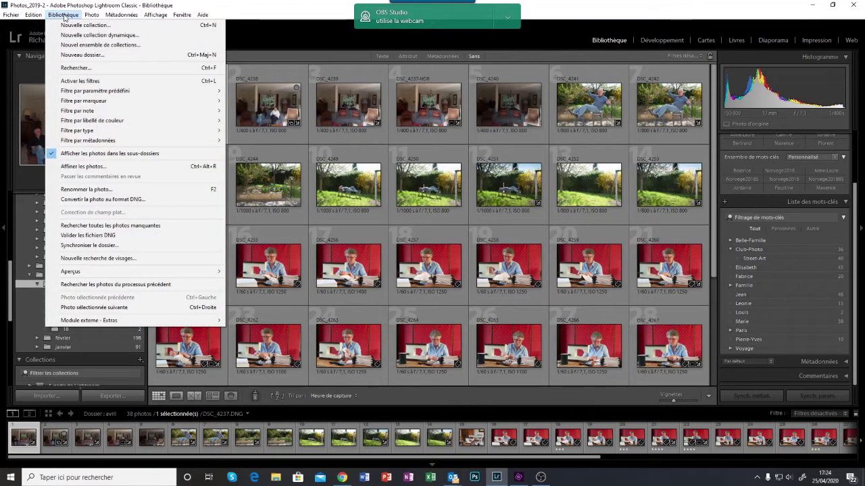
click(122, 15)
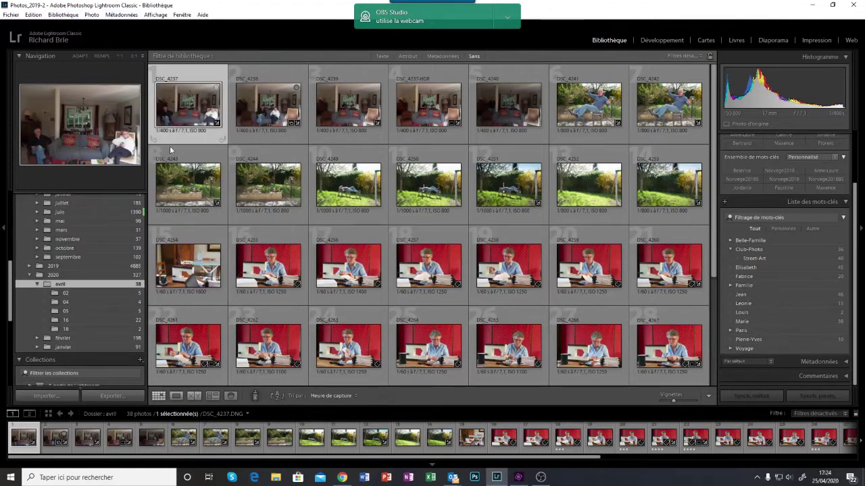
scroll(61, 281, up, 3)
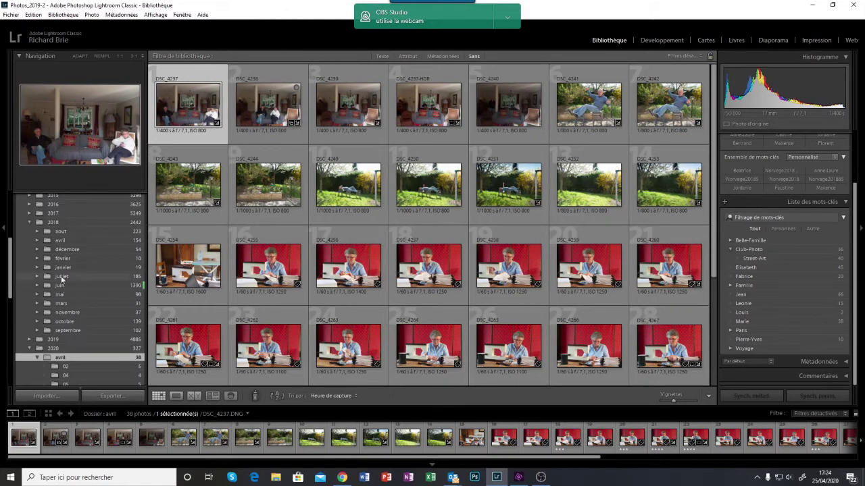
click(65, 284)
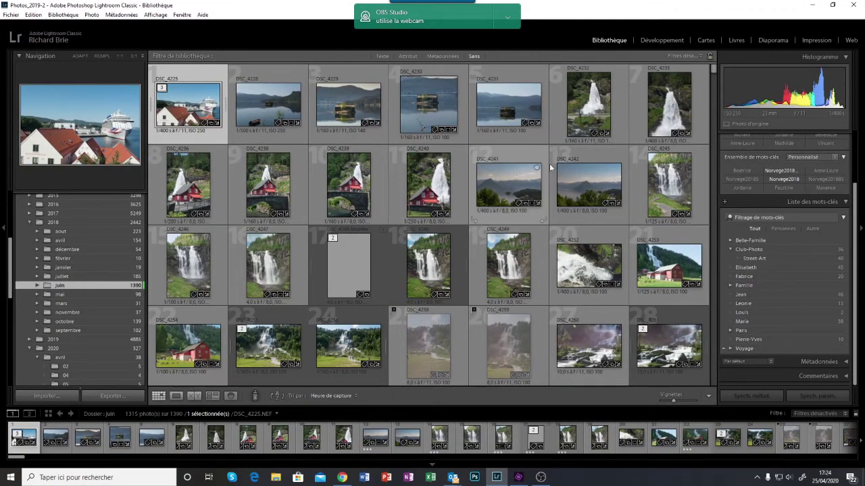
click(587, 106)
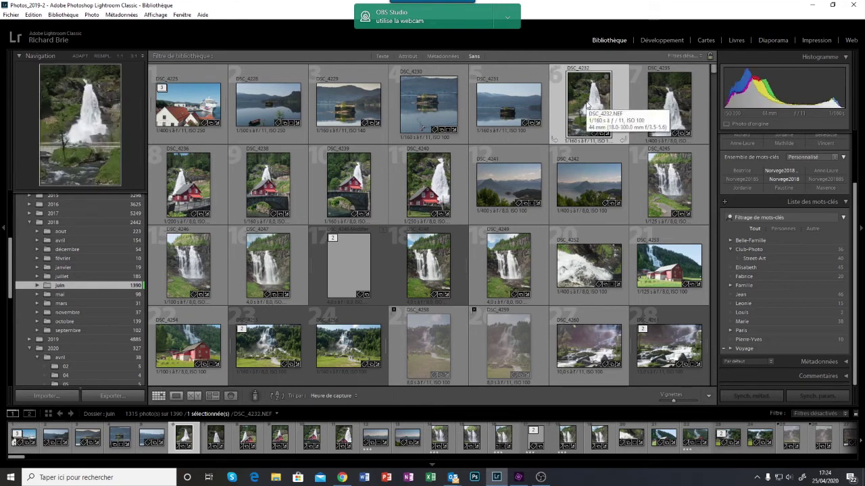
Step: Run an Excire Search by example photo within Film fixe, matching on Contenu with a maximum of 100 results
click(62, 14)
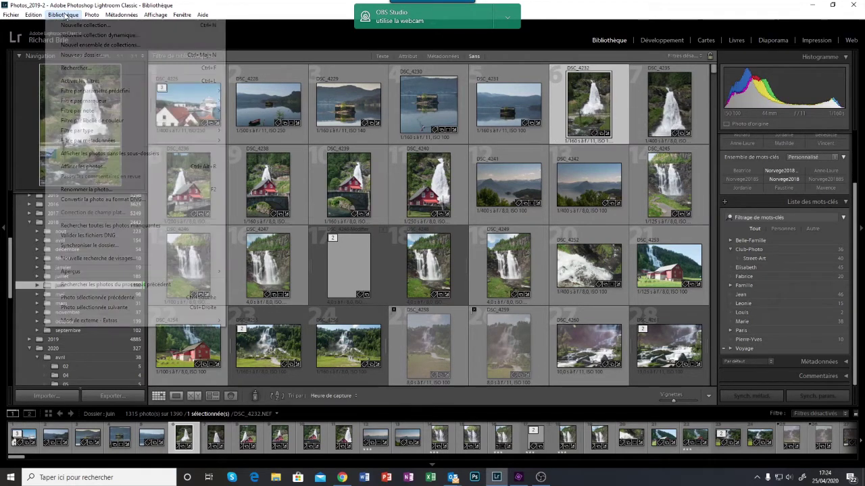
mouse_move(81, 323)
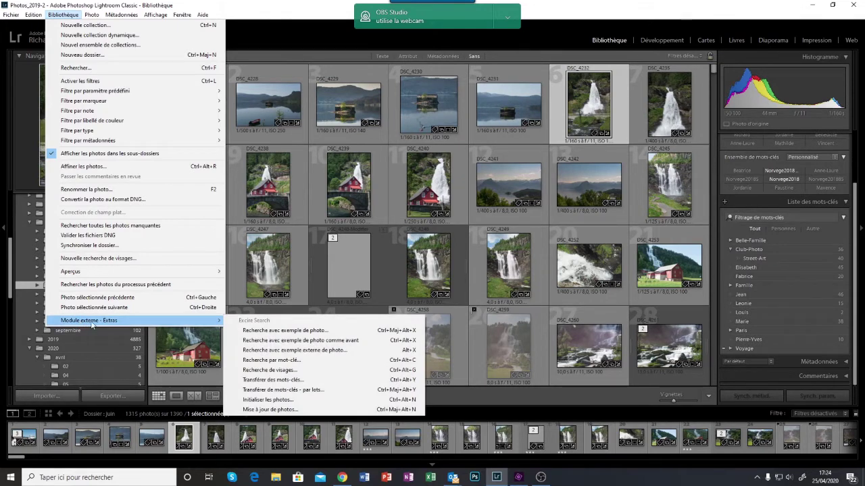
click(272, 331)
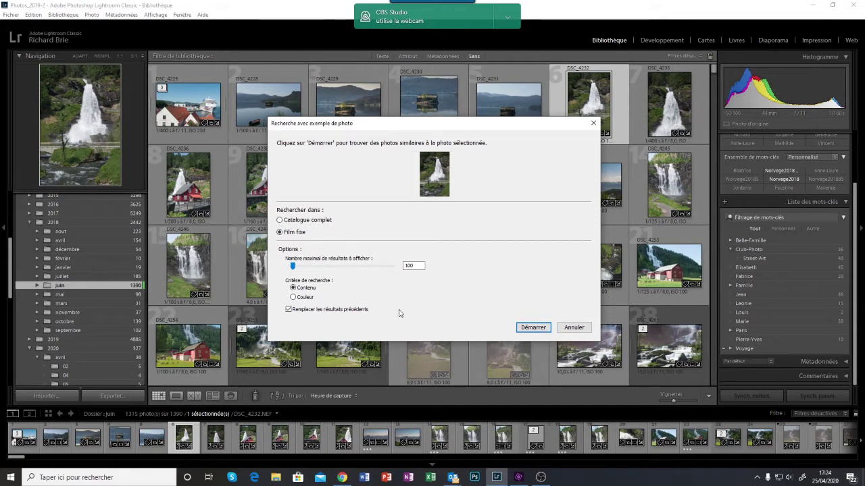
click(533, 328)
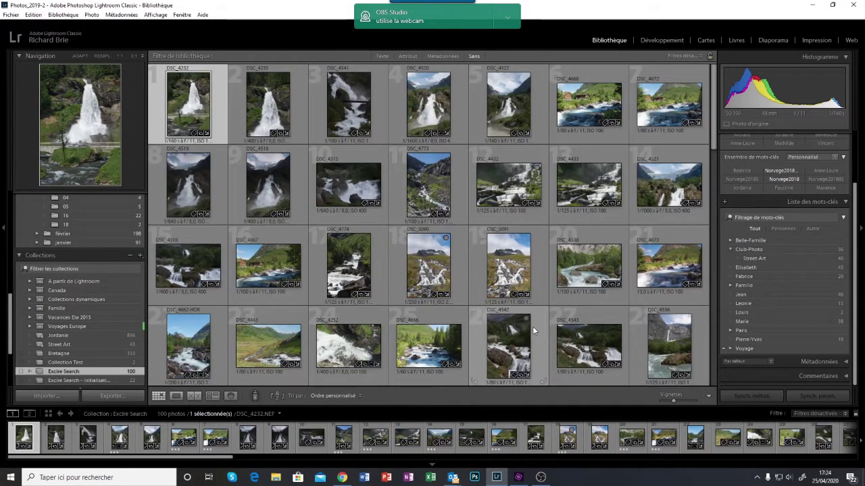
Step: Leave the Excire Search results collection and return to the juin folder of 2018
click(8, 325)
mouse_move(19, 121)
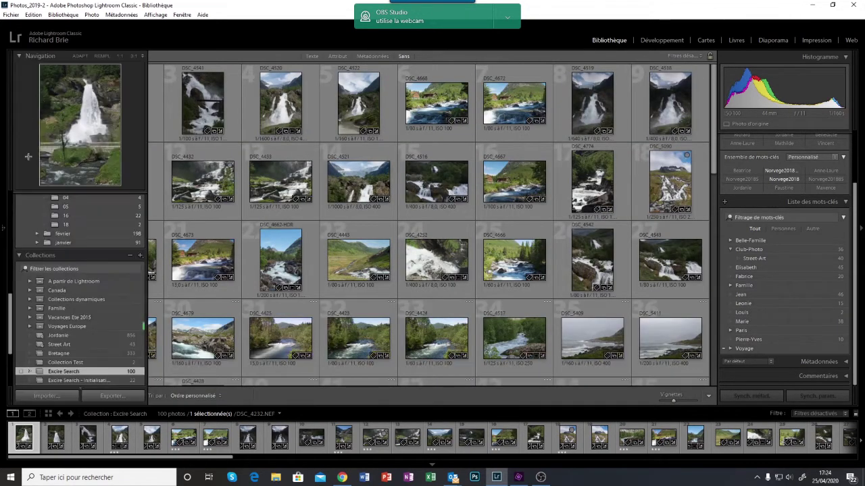
click(5, 231)
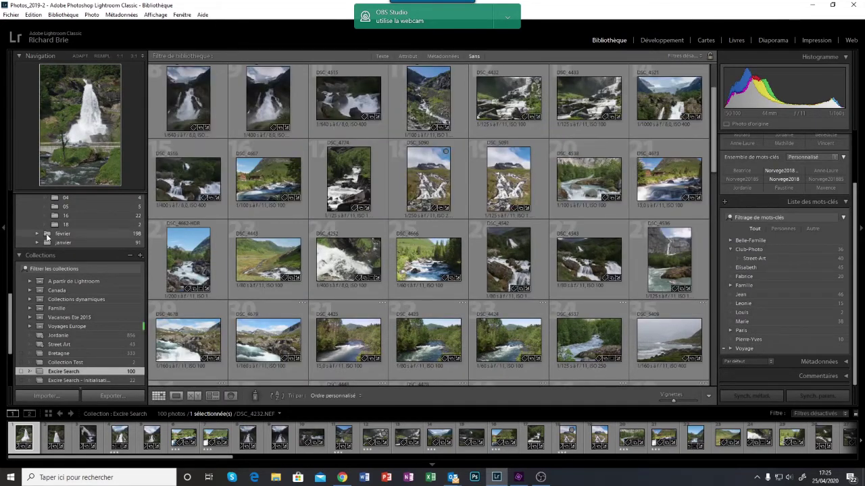
drag(11, 308, 11, 260)
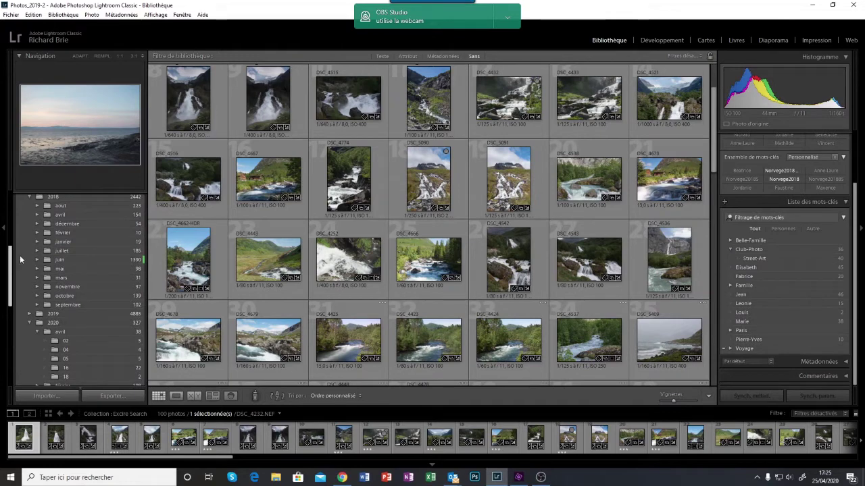
click(61, 261)
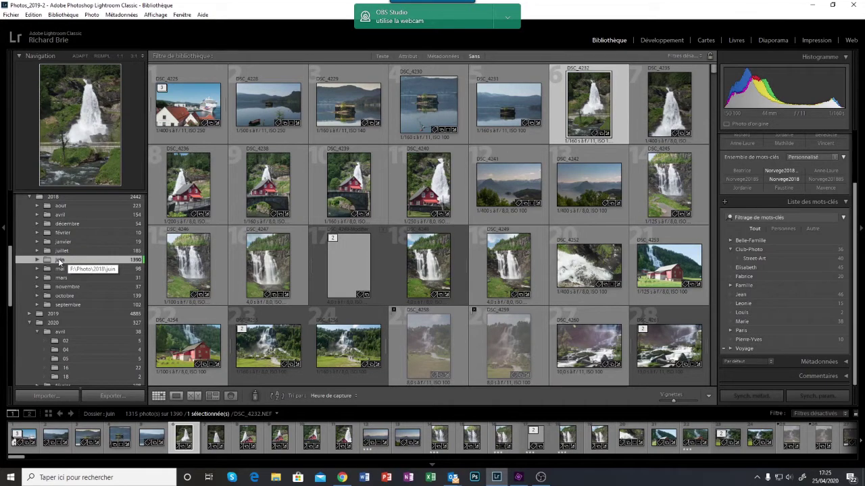
Step: Search for photos similar to the waterfall photo DSC_4232 with Excire Search, scope Film fixe, criterion Contenu, maximum 100 results
click(76, 14)
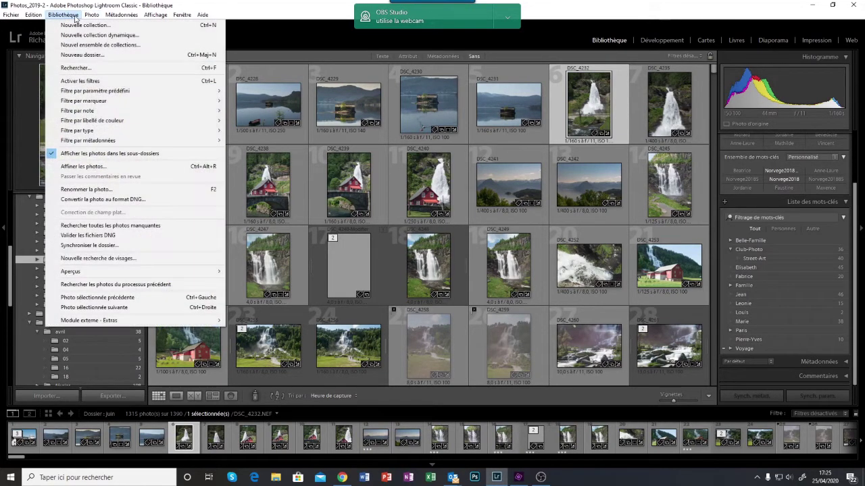
mouse_move(89, 321)
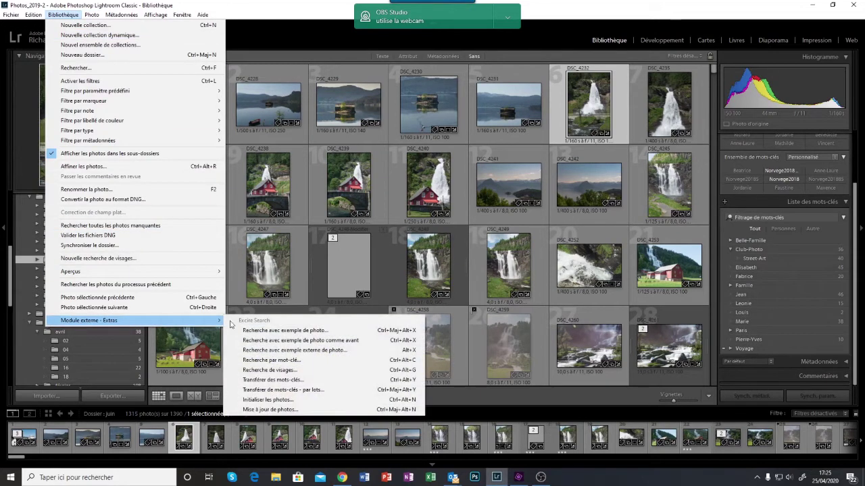
click(288, 332)
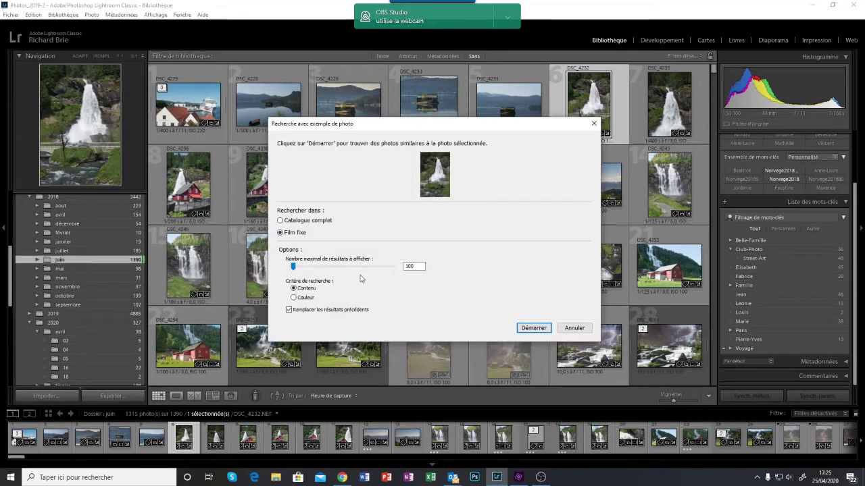
click(536, 328)
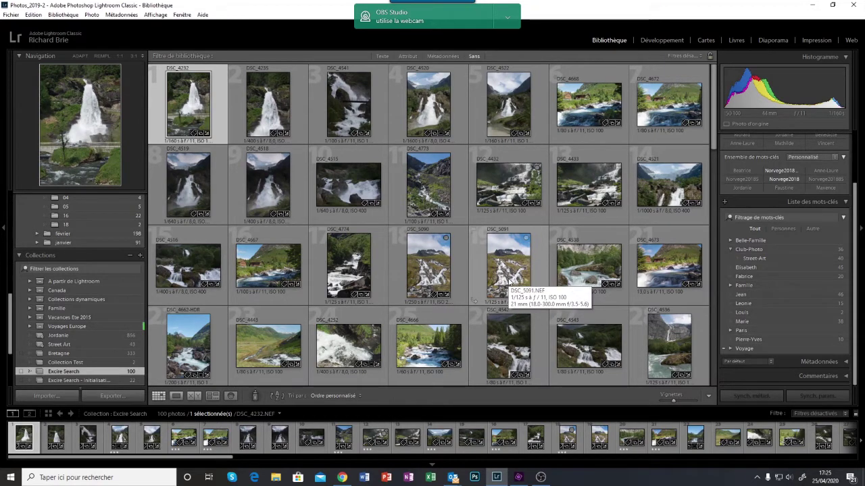
Step: Transfer the suggested Excire keywords Cascade, Eau and Nature to photo DSC_4232 in the catalogue
click(35, 16)
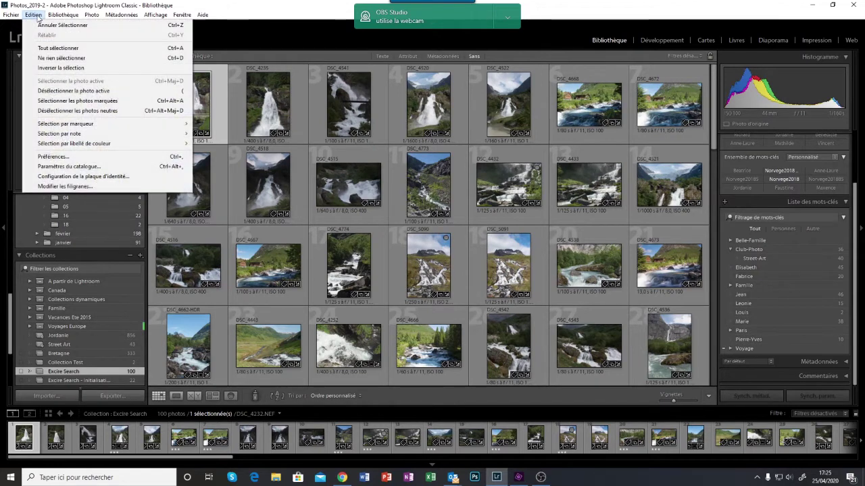
mouse_move(62, 14)
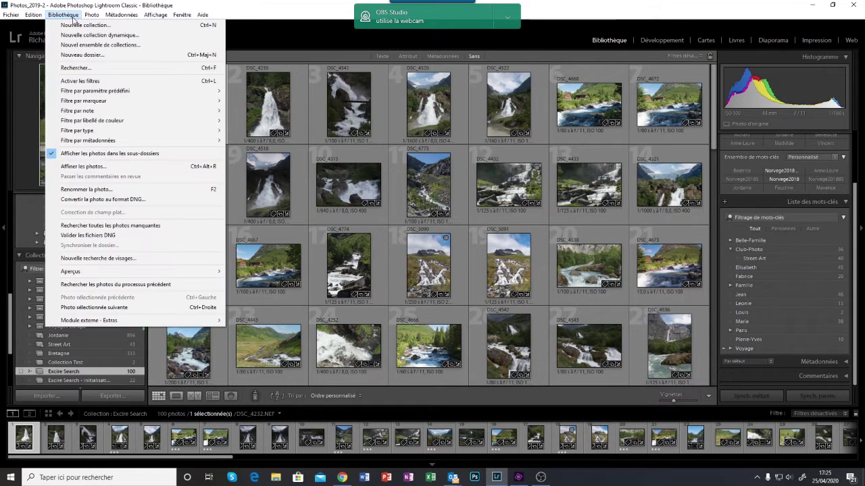
mouse_move(103, 320)
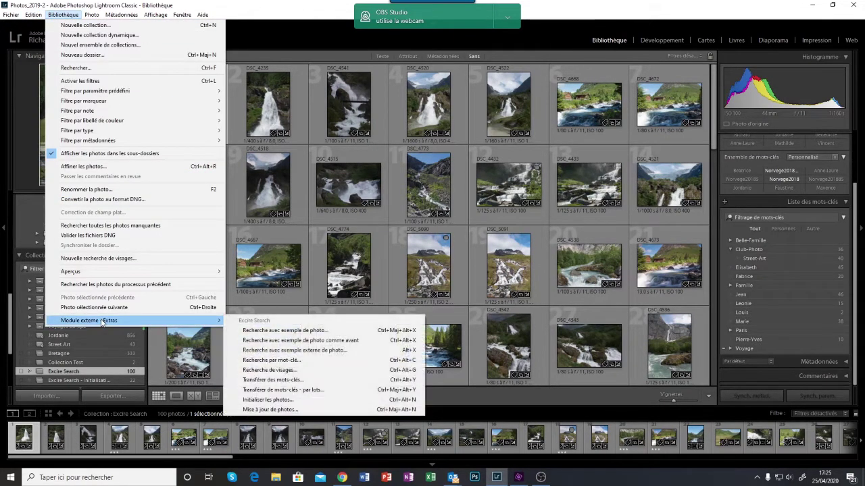
click(271, 380)
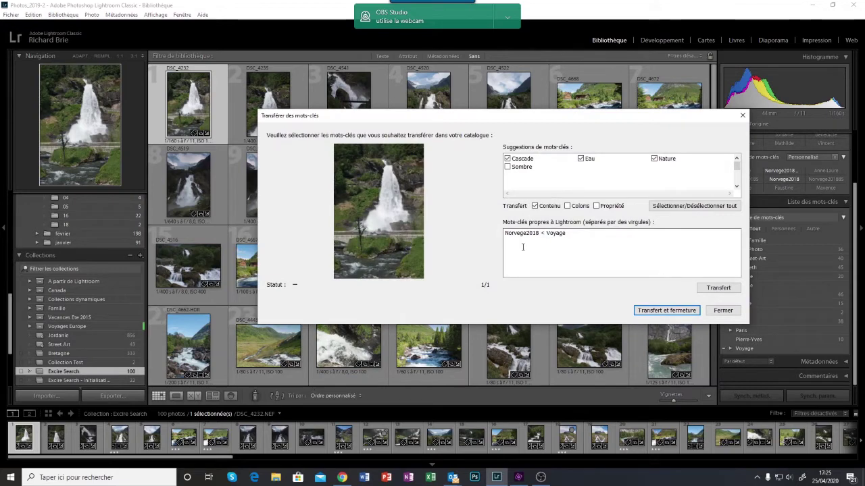
click(653, 312)
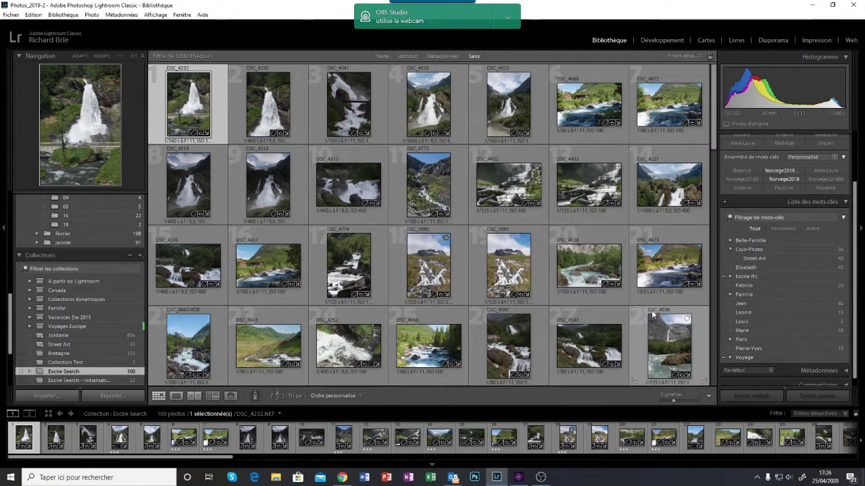
Step: Expand the Excire (fr) keyword hierarchy and move the Cascade keyword from Nature to directly under Contenu de l'image
click(730, 276)
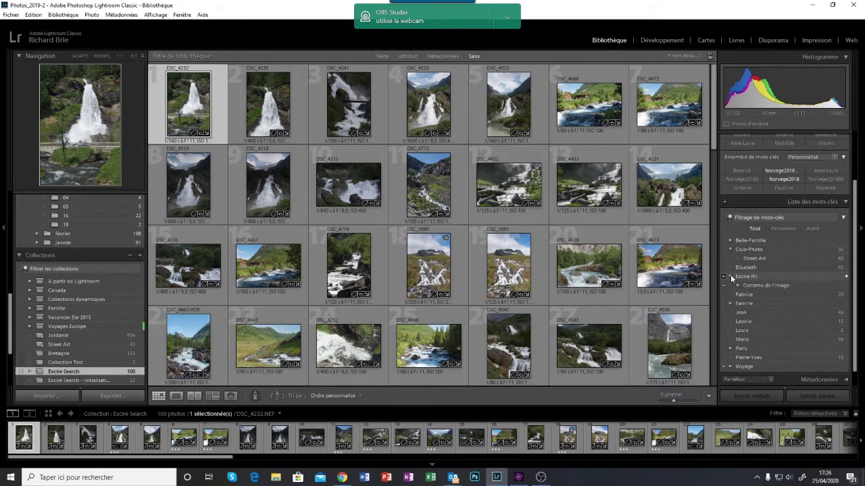
click(738, 286)
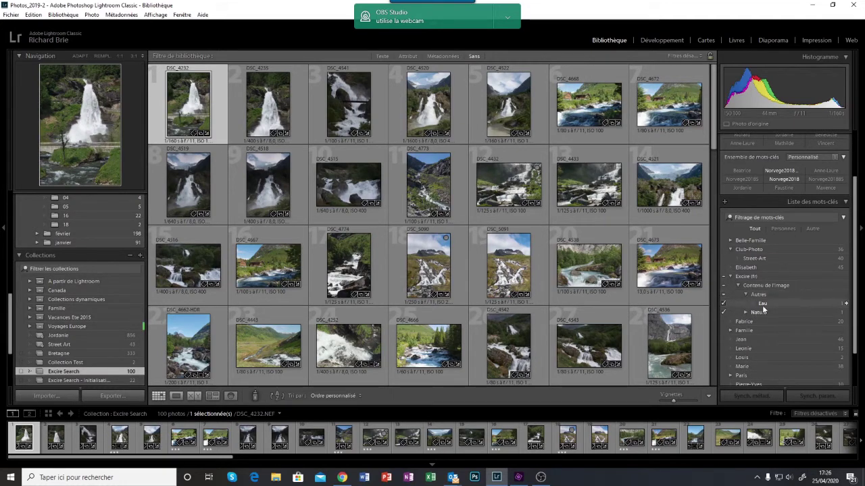
click(746, 312)
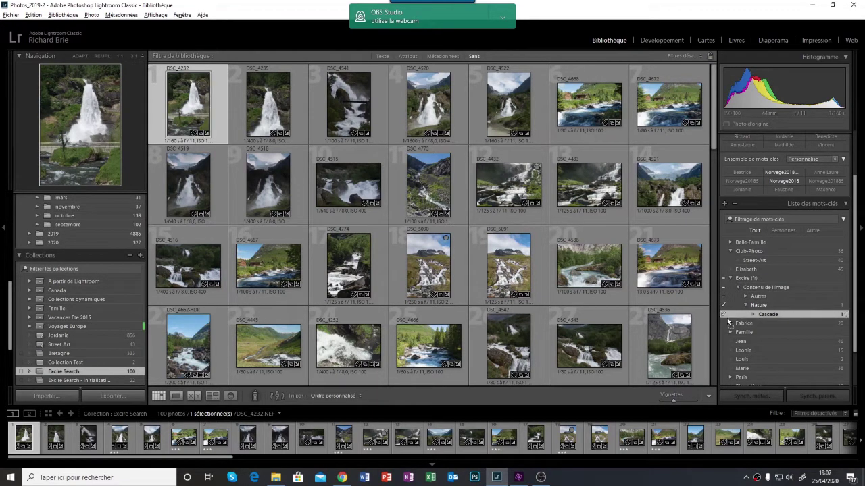
mouse_move(726, 317)
mouse_down()
mouse_move(665, 316)
mouse_move(540, 269)
mouse_move(506, 267)
mouse_move(669, 267)
mouse_move(732, 313)
mouse_up()
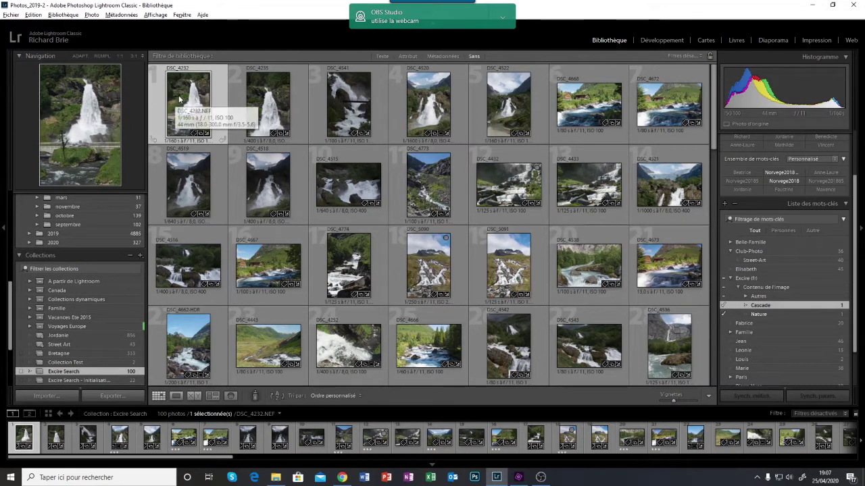
Step: Select all photos in the Excire Search collection and assign the Cascade keyword to them
key(ctrl+a)
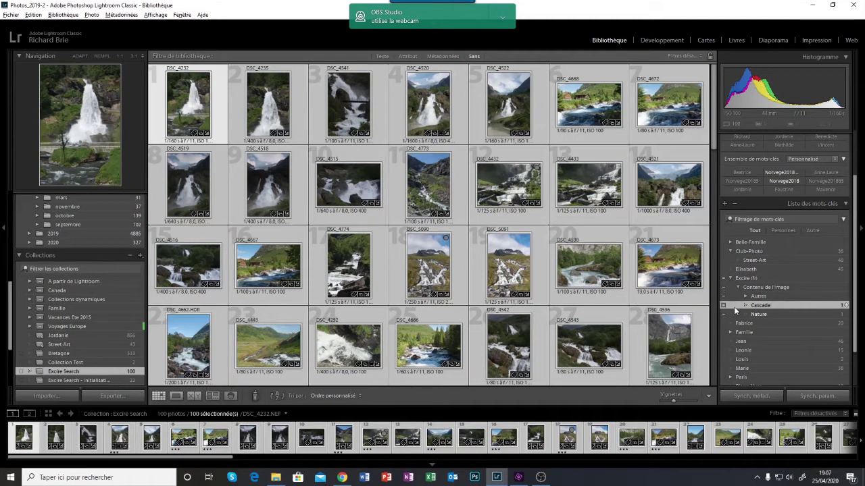
drag(737, 309, 576, 273)
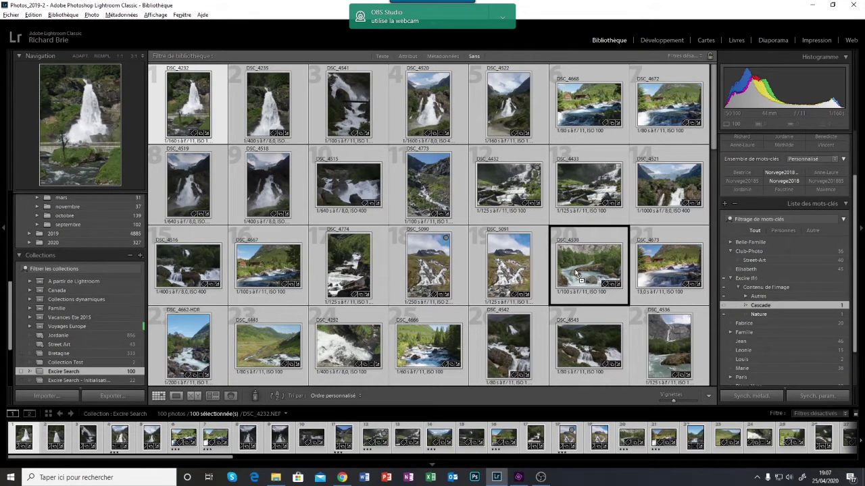
drag(577, 273, 577, 273)
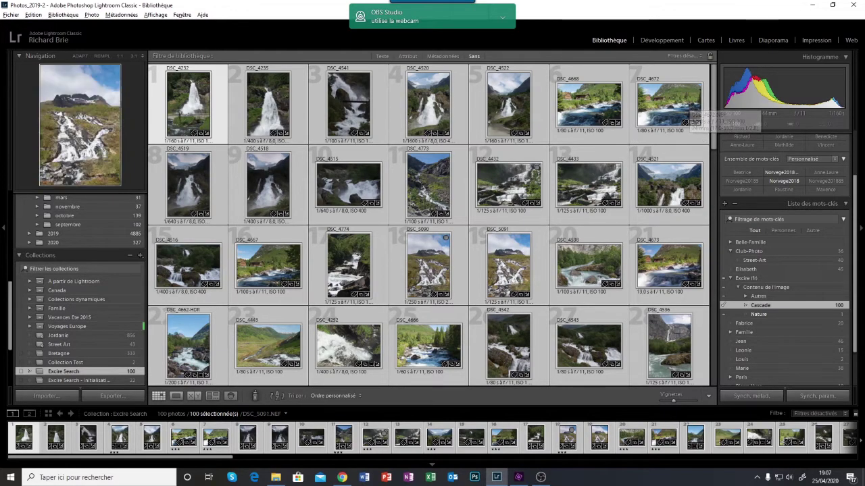
Step: Switch to Chrome and copy the address of the Google Images results page for voiture
click(343, 477)
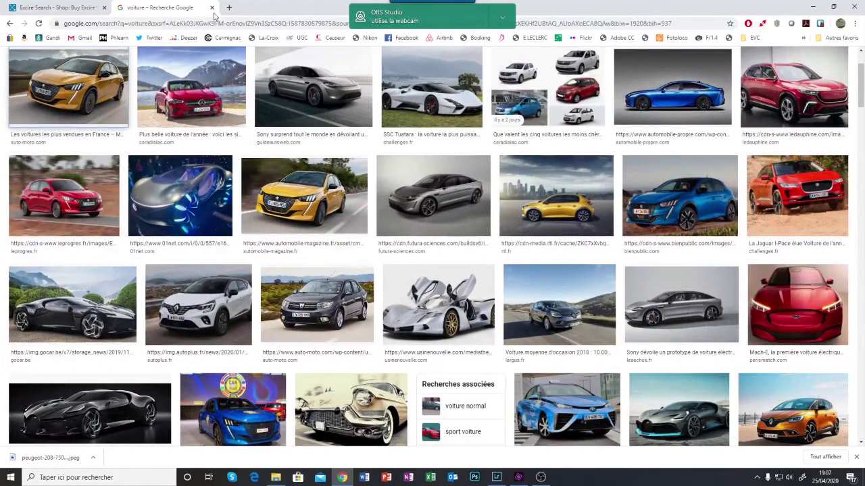
click(143, 24)
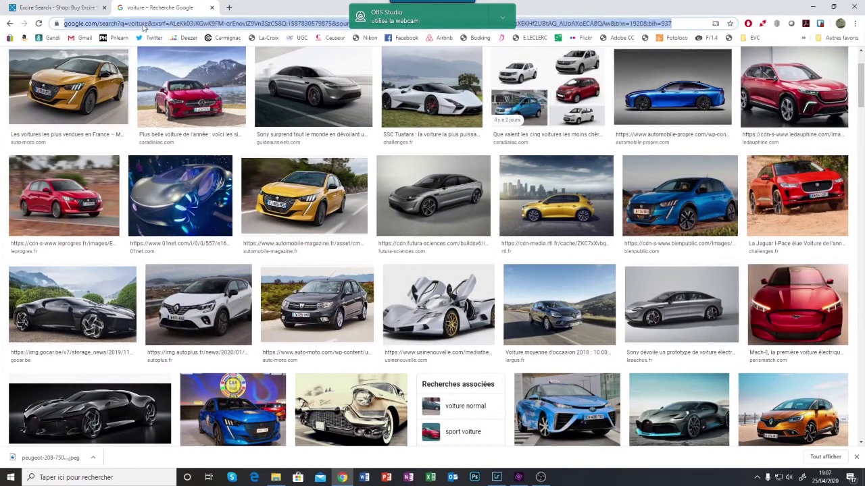
right_click(143, 23)
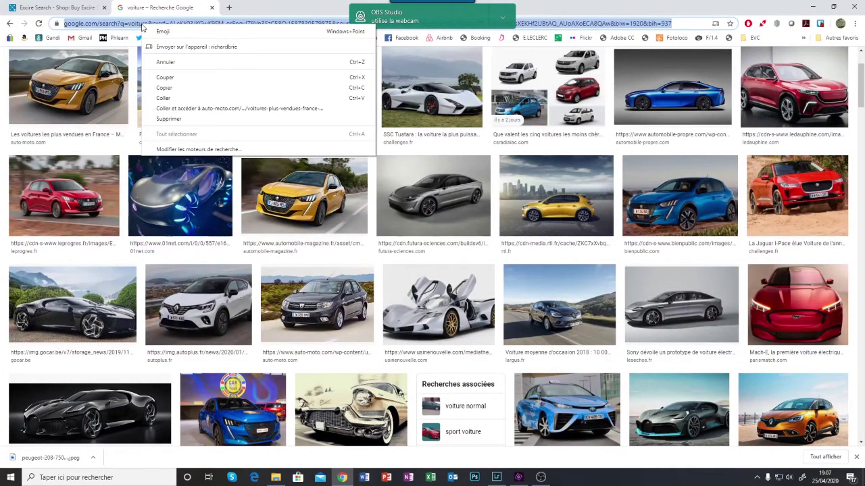
click(173, 89)
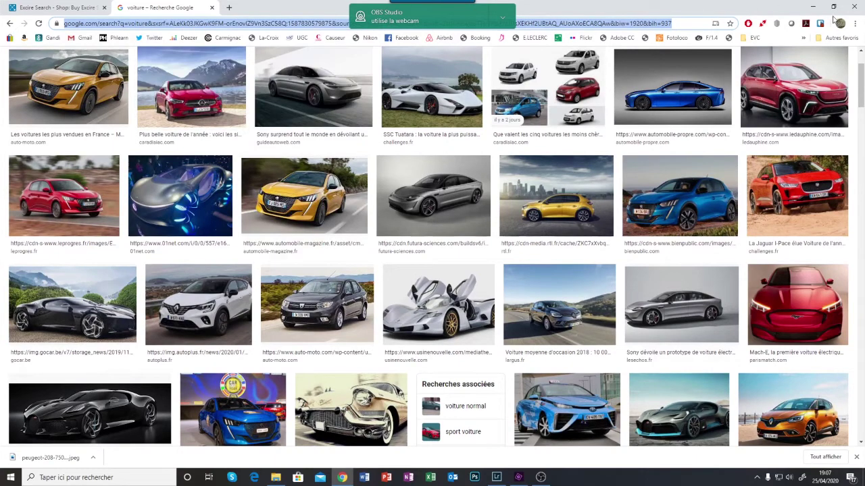
Step: Back in Lightroom Classic, try an Excire external photo search using the copied URL, with Catalogue complet, Contenu and 100 results
click(497, 477)
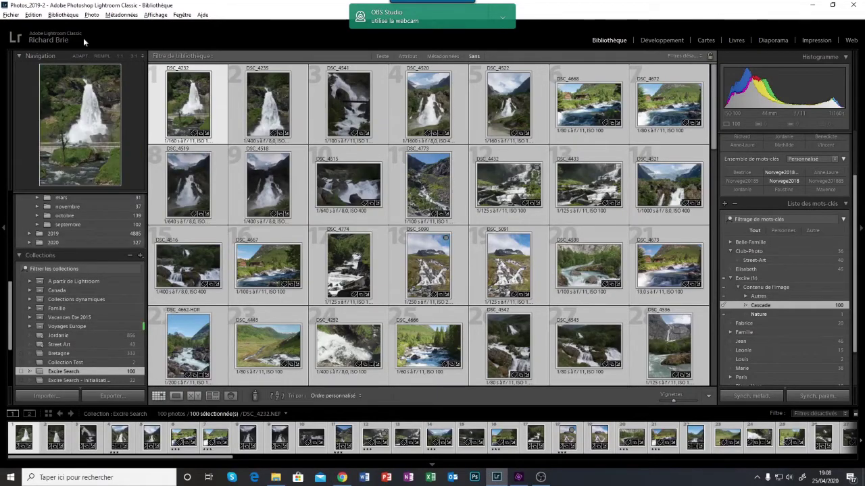
click(67, 14)
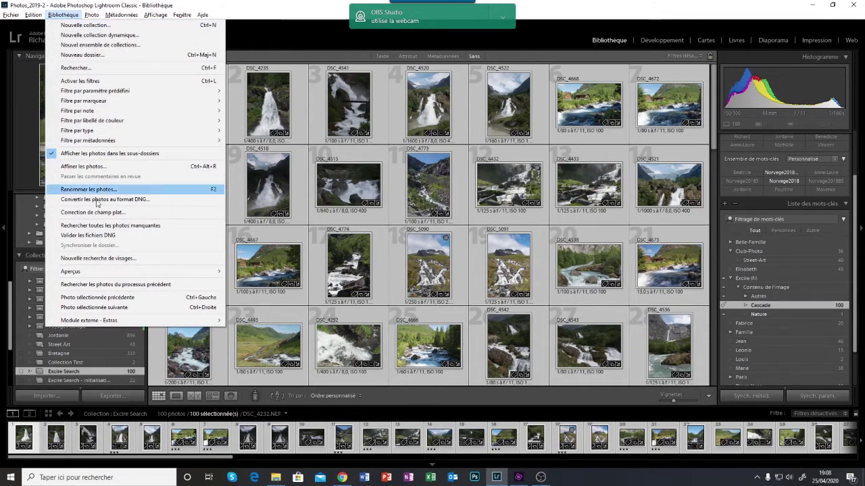
mouse_move(108, 322)
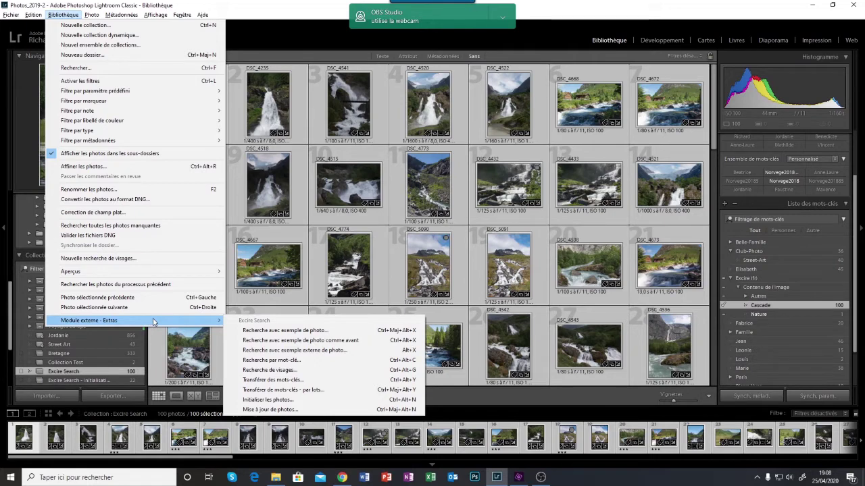
click(295, 350)
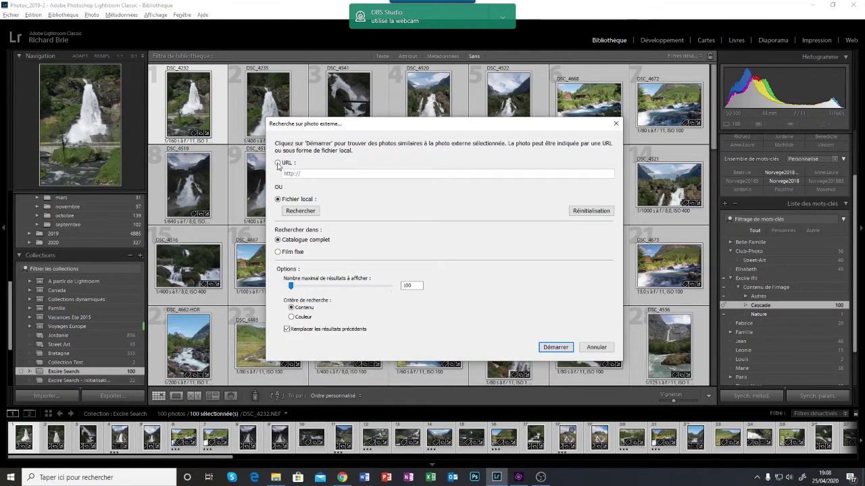
click(292, 174)
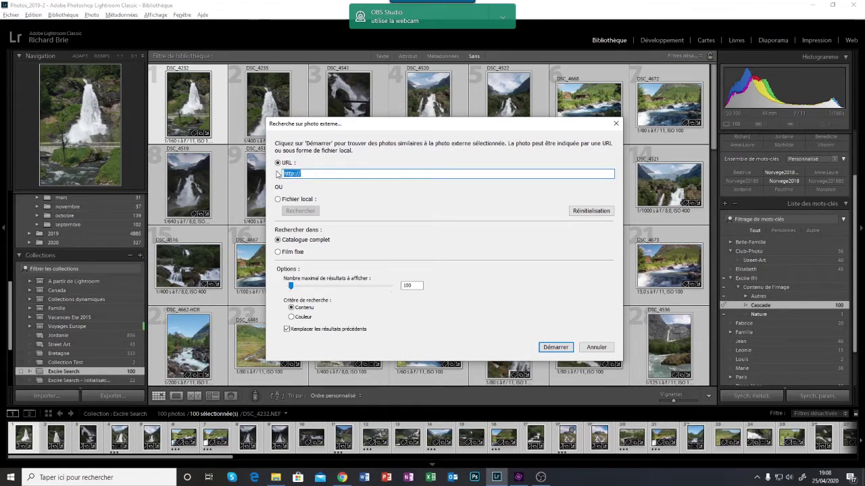
key(ctrl+v)
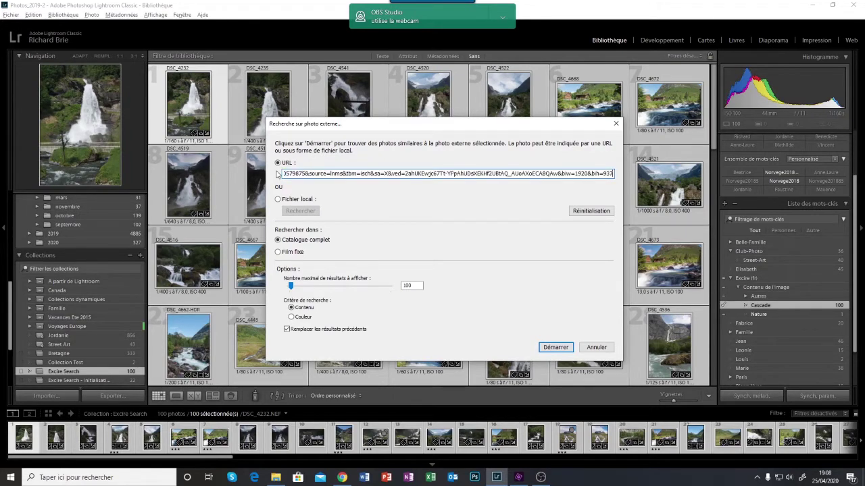
click(548, 345)
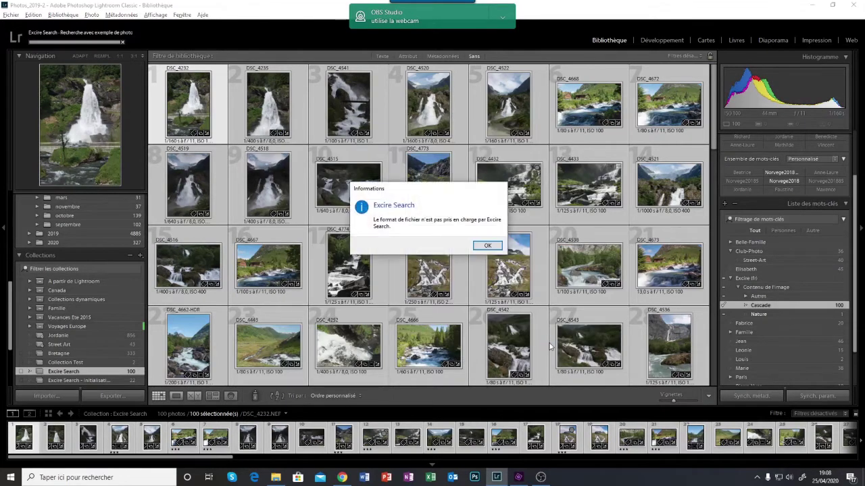
click(489, 248)
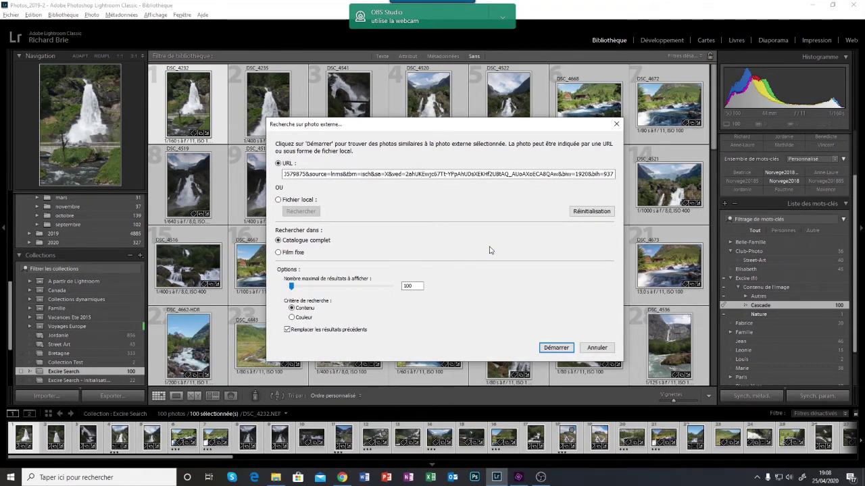
Step: Switch to Chrome and save the yellow Peugeot 208 image in Téléchargements as peugeot-208-750x410 (1), type JPEG Image
key(alt+Tab)
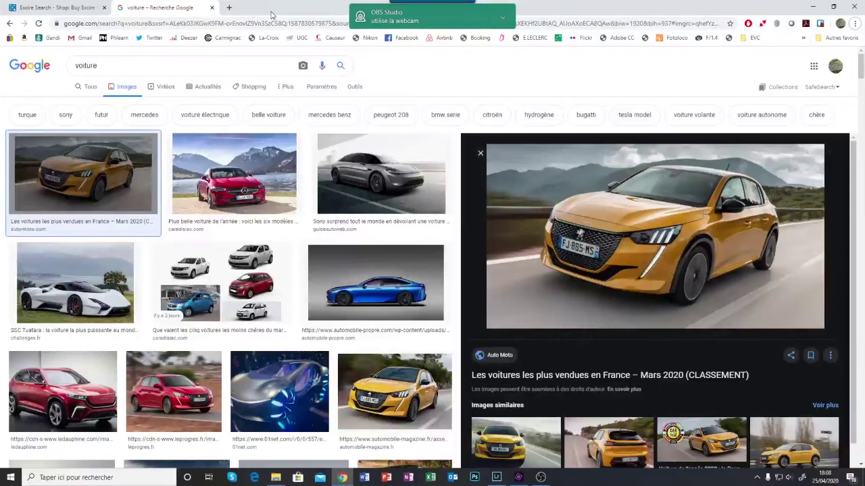
right_click(593, 251)
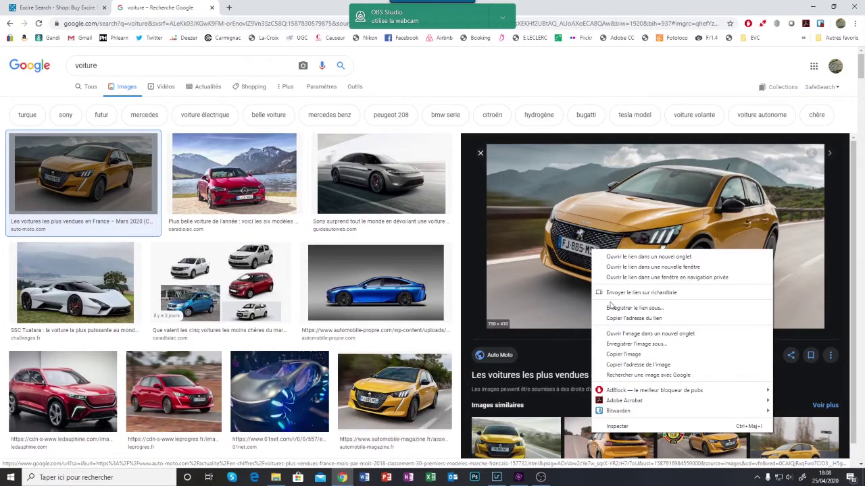
click(621, 343)
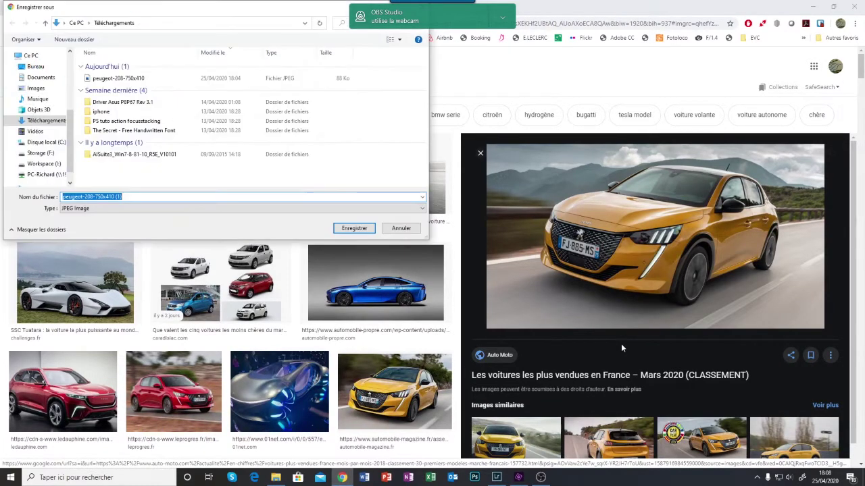
click(352, 228)
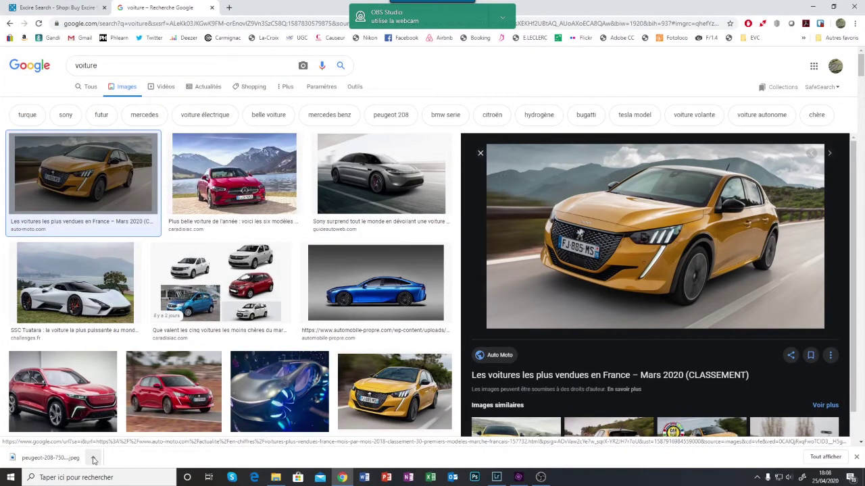
Step: Show the downloaded Peugeot 208 image in its folder and reposition the folder window
click(94, 460)
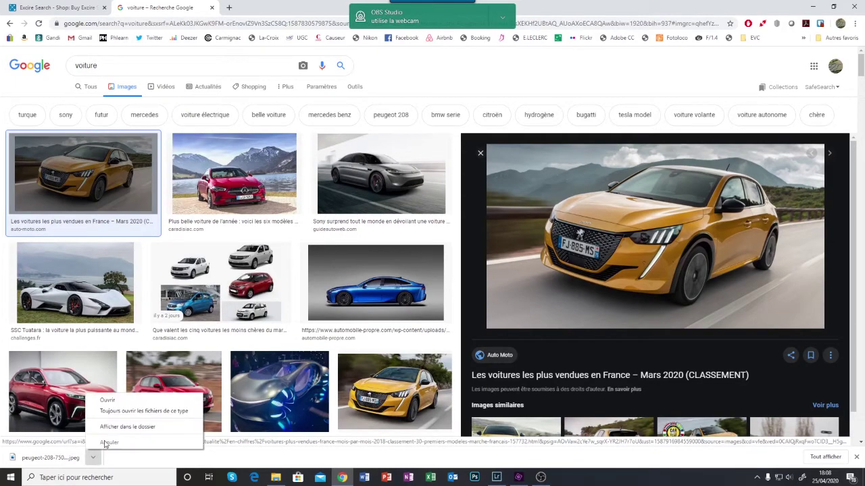
click(125, 427)
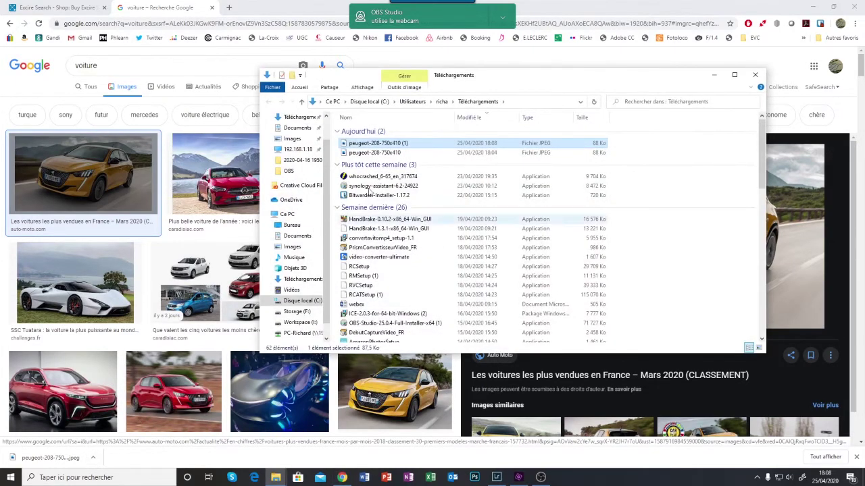
drag(541, 80, 564, 73)
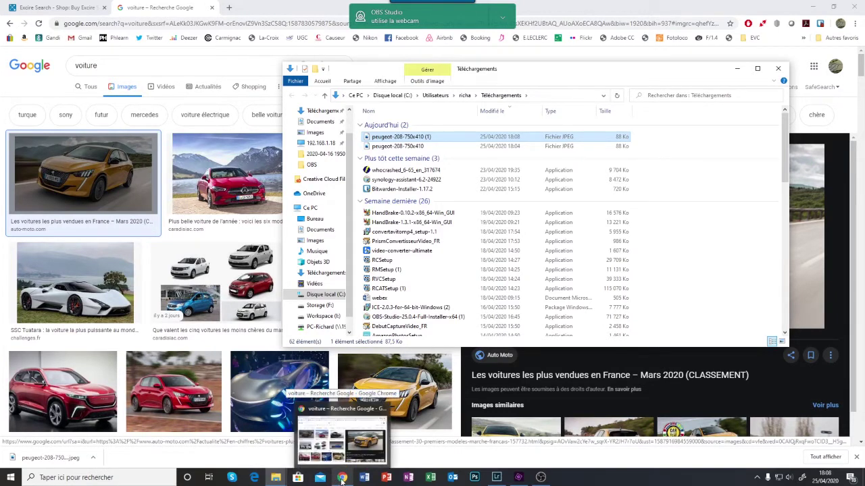
Step: Switch back to Lightroom Classic and open Excire's external example photo search with a local file as the source
click(497, 478)
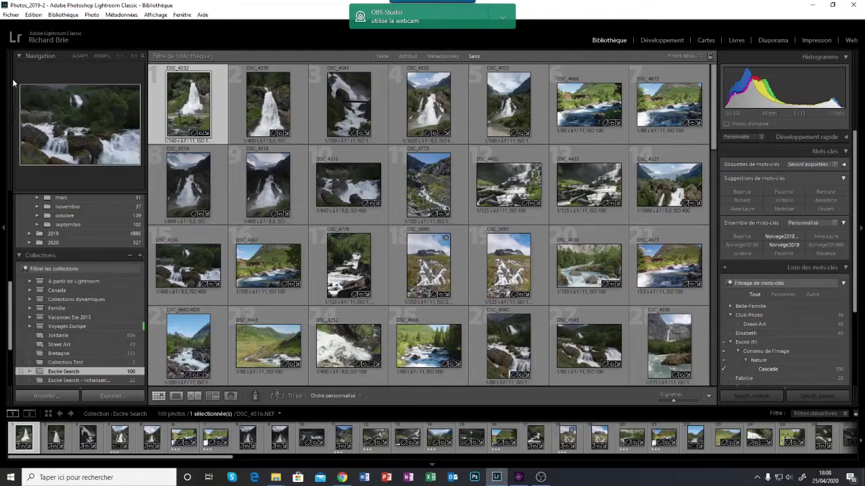
click(33, 15)
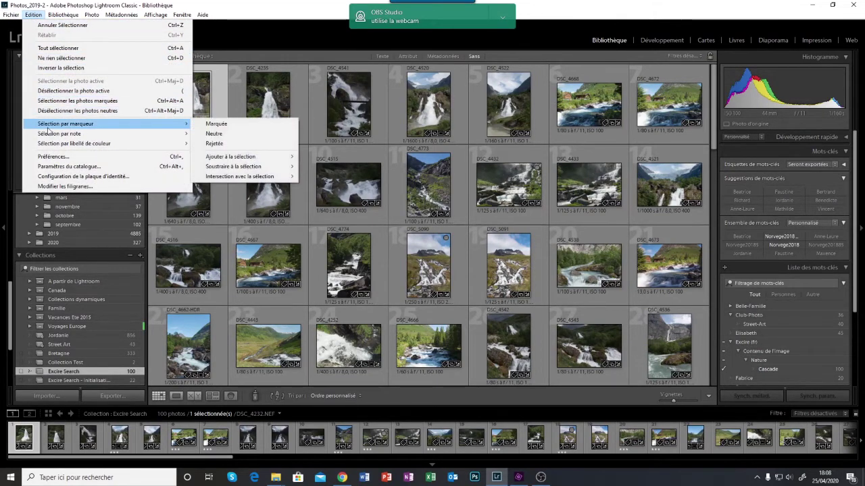
mouse_move(62, 10)
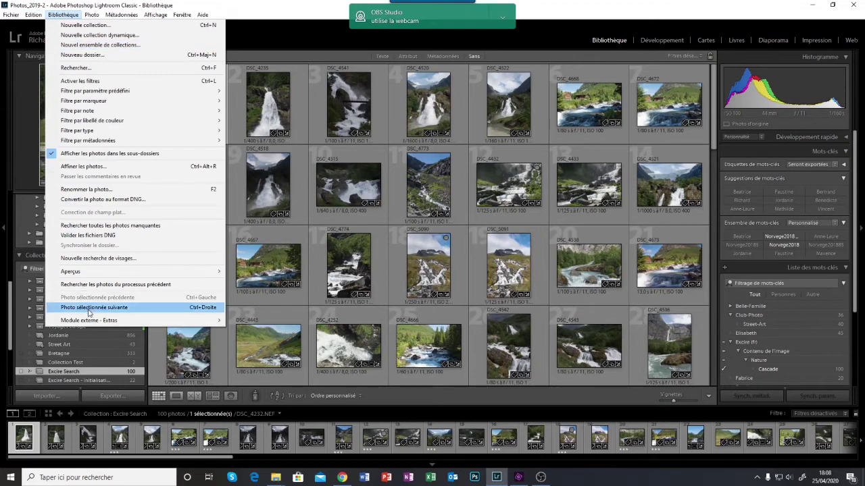
mouse_move(95, 321)
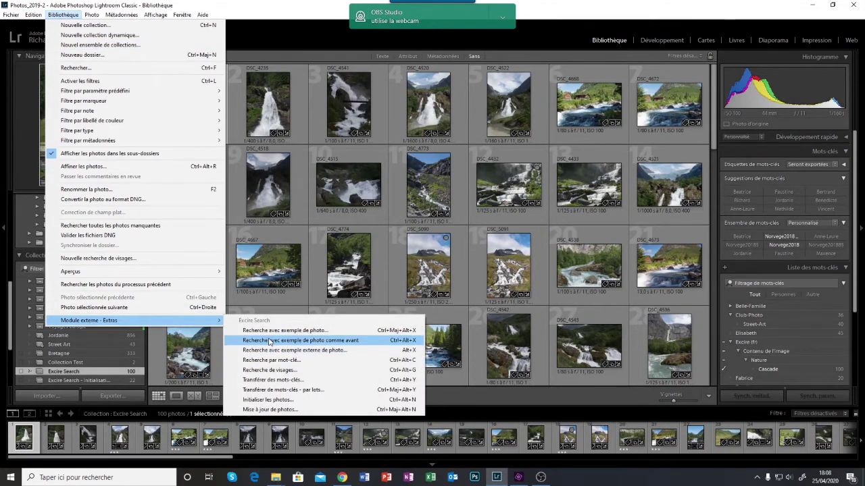
click(271, 352)
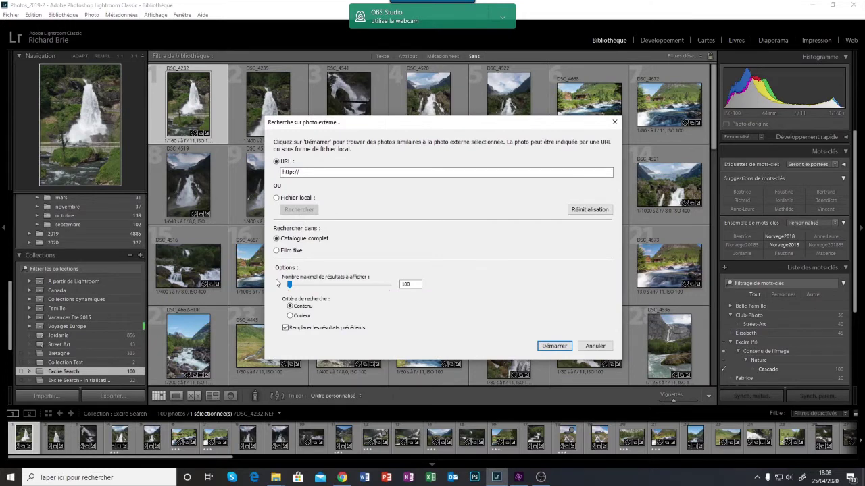
click(277, 198)
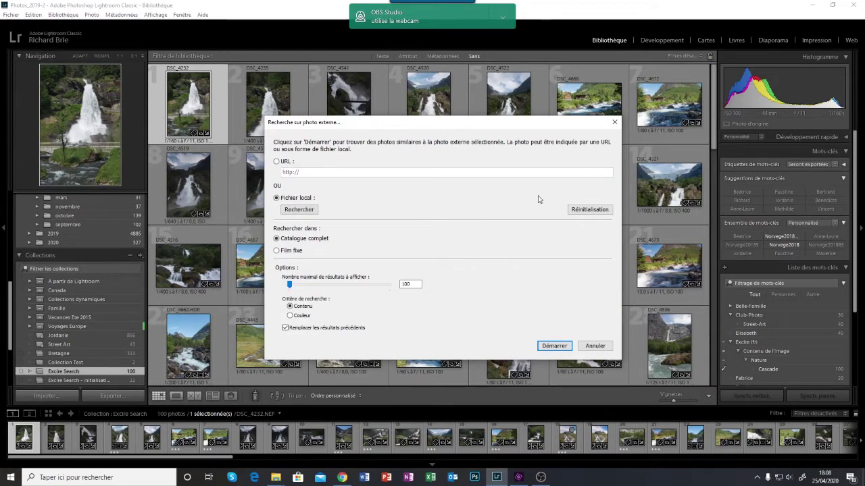
Step: Choose peugeot-208-750x410.jpeg from Téléchargements as the example photo and start the search in the complete catalogue
click(298, 210)
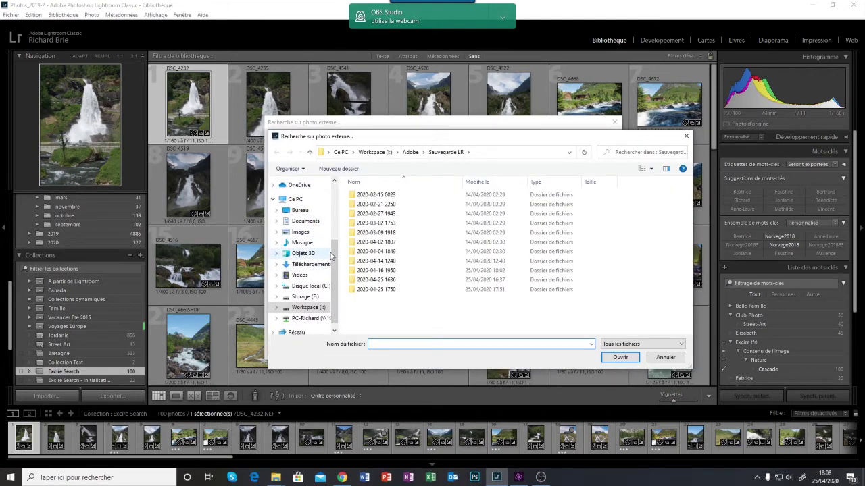
scroll(333, 223, up, 2)
scroll(333, 223, up, 3)
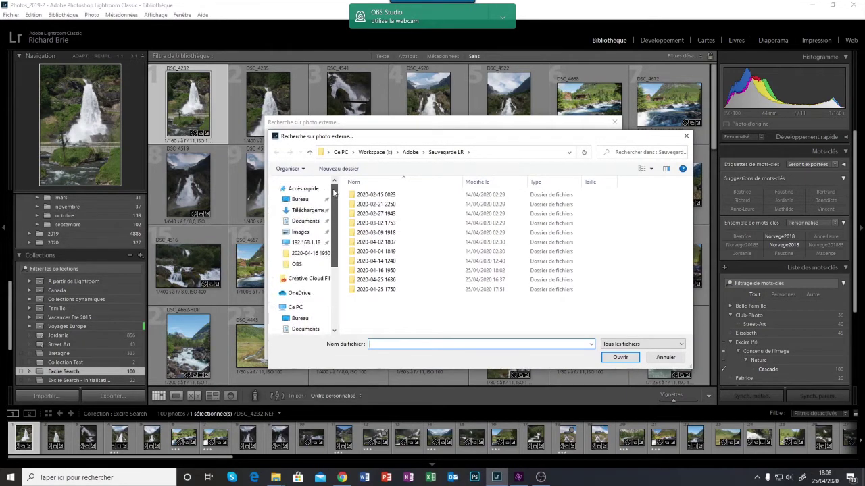
click(304, 210)
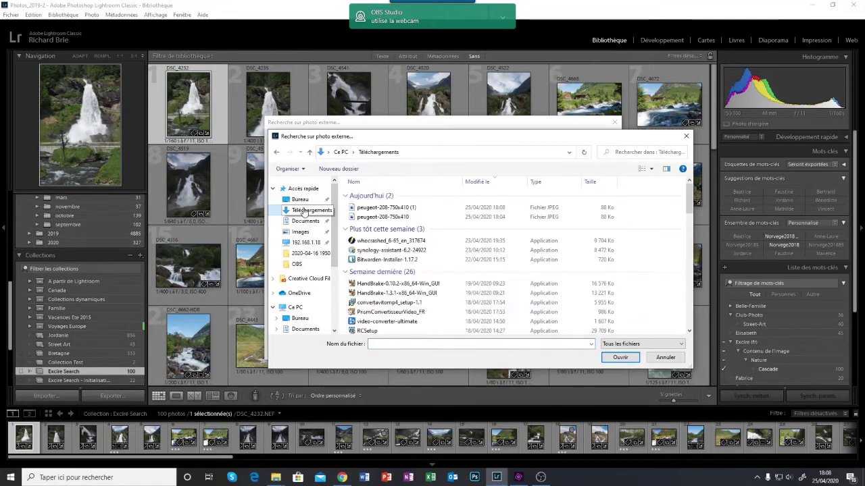
click(383, 218)
double_click(382, 217)
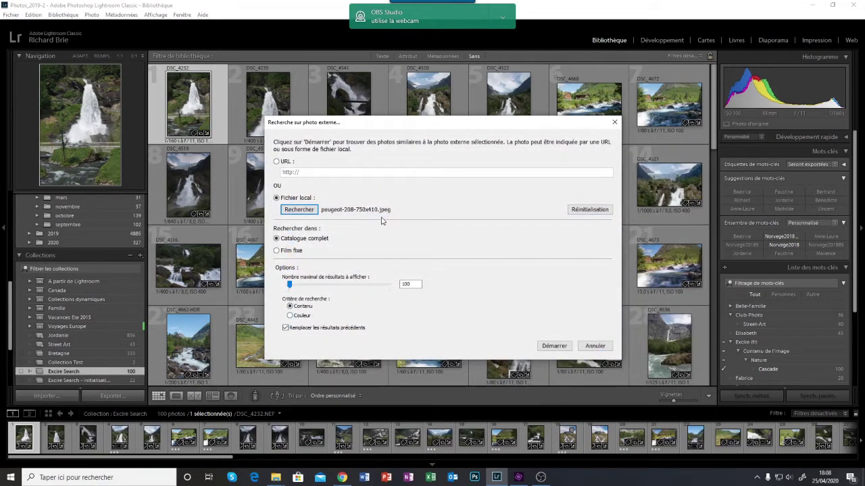
click(558, 348)
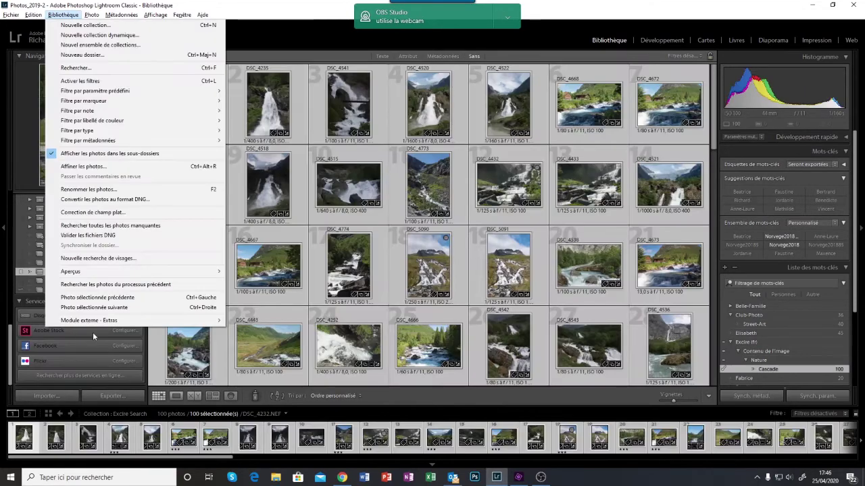
Step: Run an Excire keyword search for "pont", removing the Bateau criterion and selecting Pont under Architecture
mouse_move(93, 322)
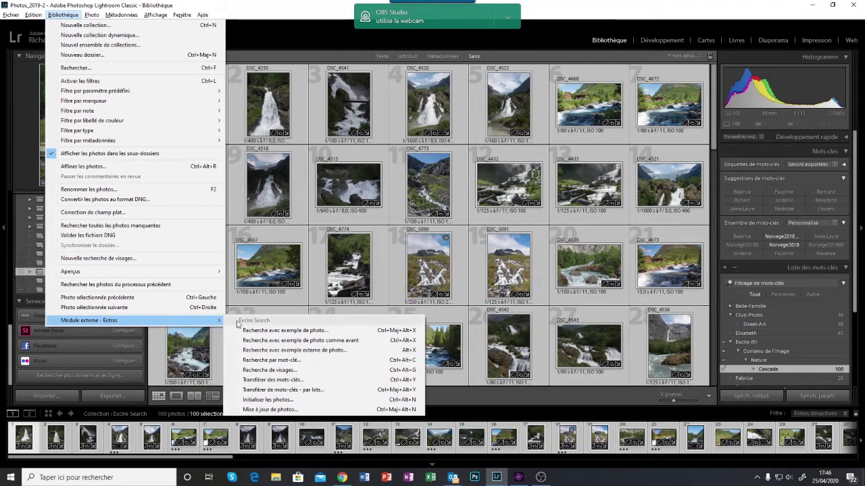
click(266, 362)
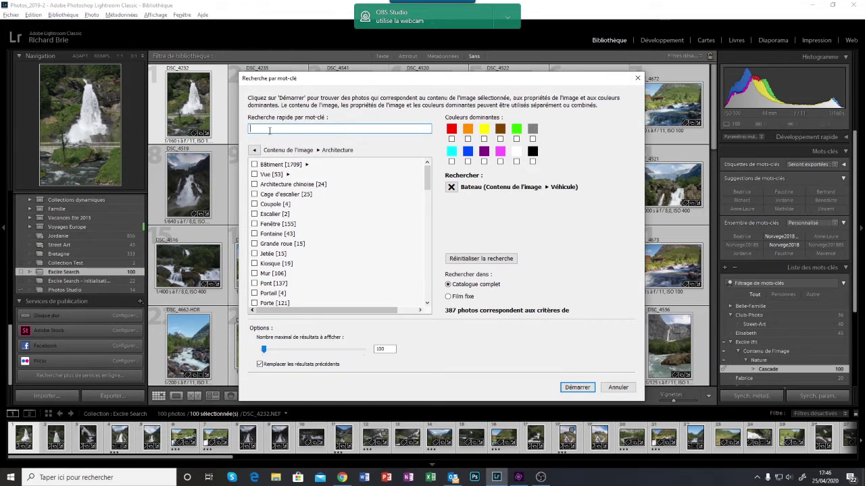
text(pont)
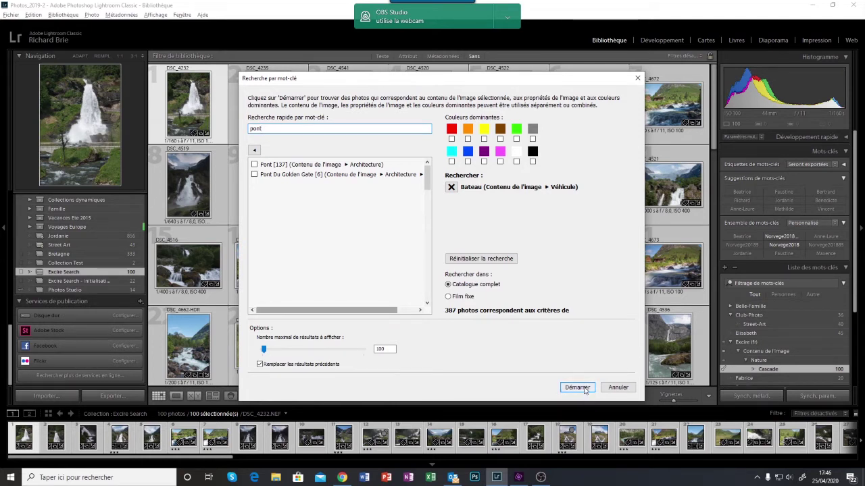
click(577, 387)
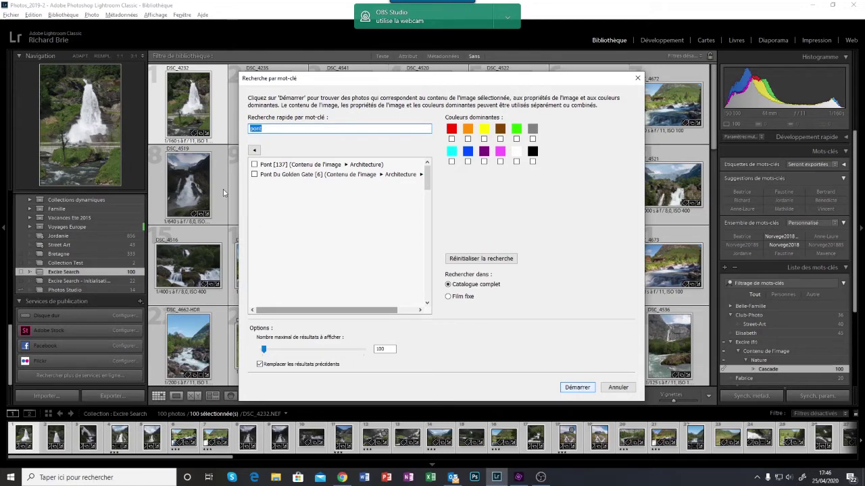
click(254, 165)
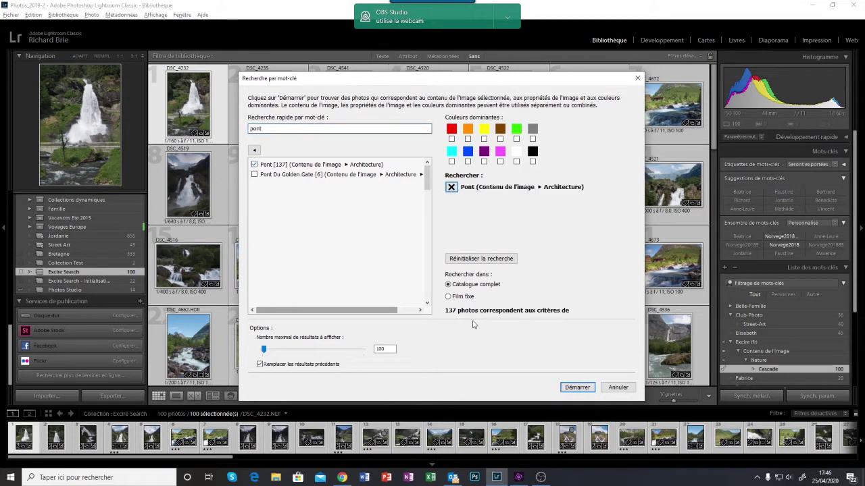
click(581, 389)
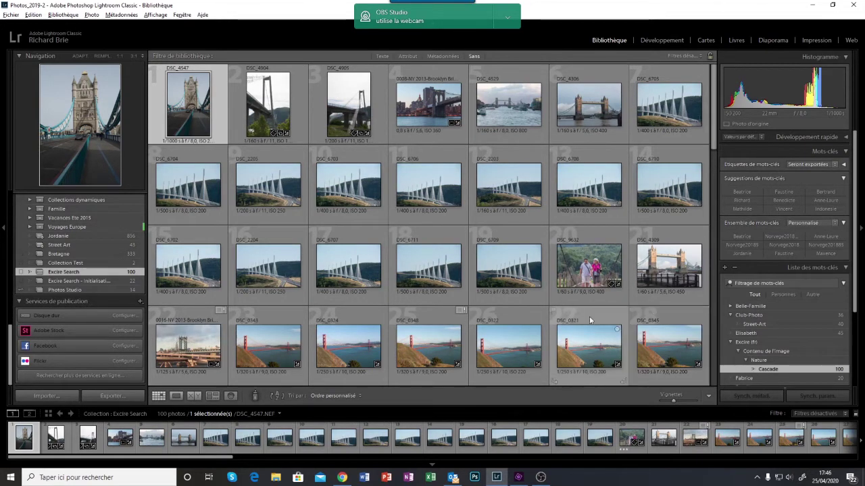
Step: Run another Excire keyword search, replacing the Pont criterion with red as the dominant colour
click(56, 16)
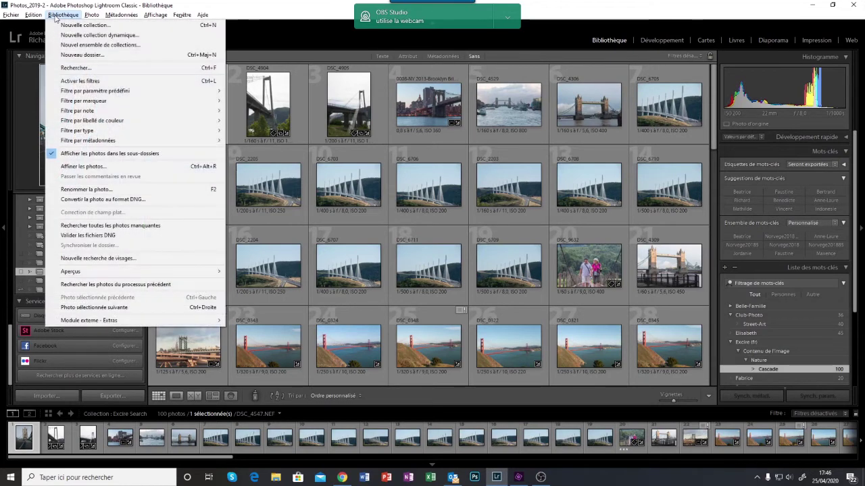
mouse_move(91, 321)
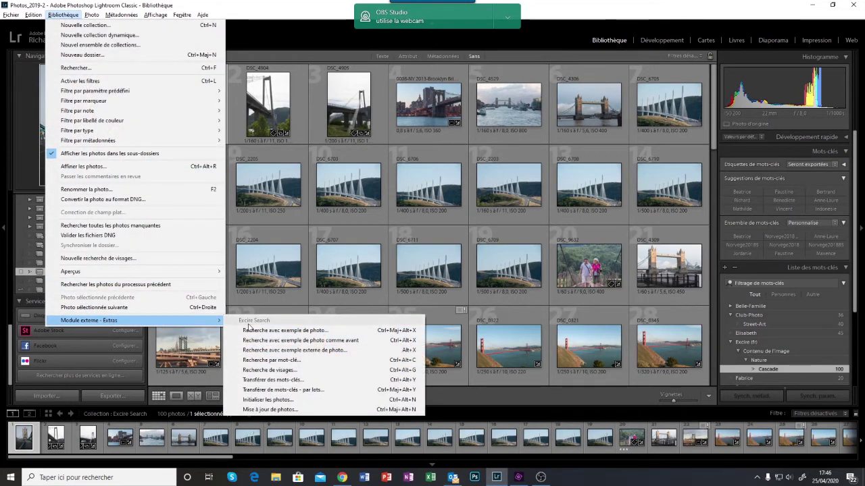
click(281, 361)
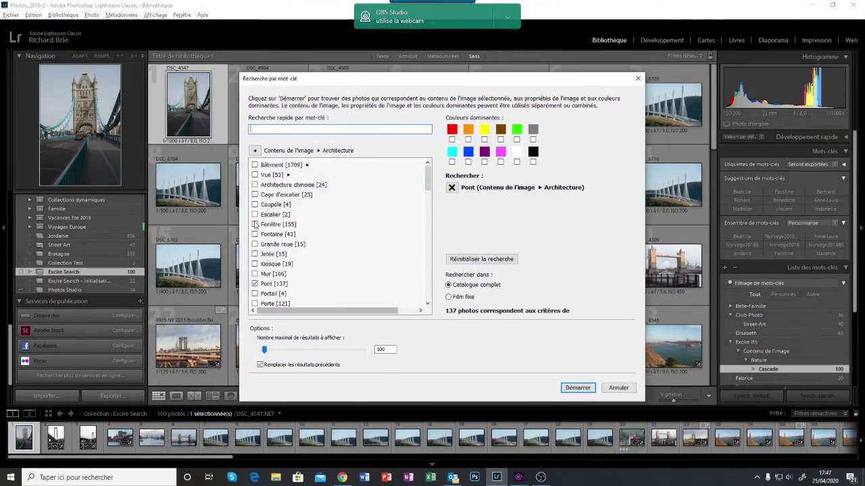
click(451, 188)
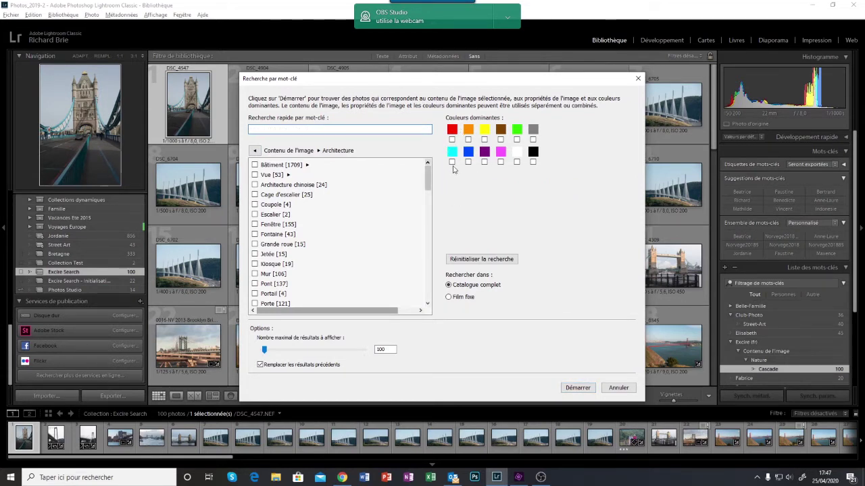
click(452, 140)
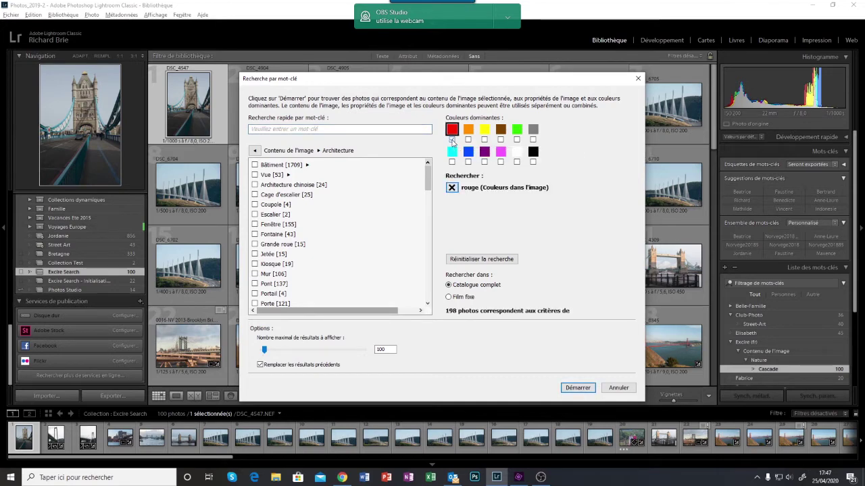
click(576, 387)
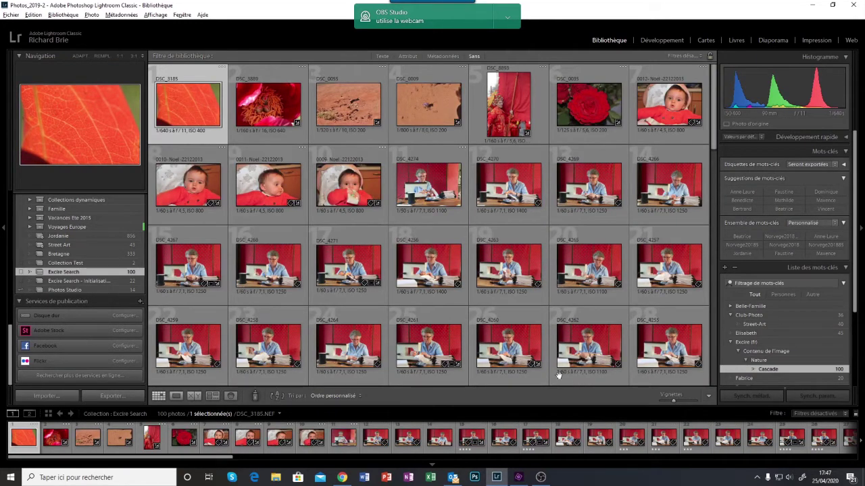
Step: Transfer the preselected Excire keywords Feuille, Feuille (texture), Nature, Plante and Texture to the orange leaf photo
click(63, 14)
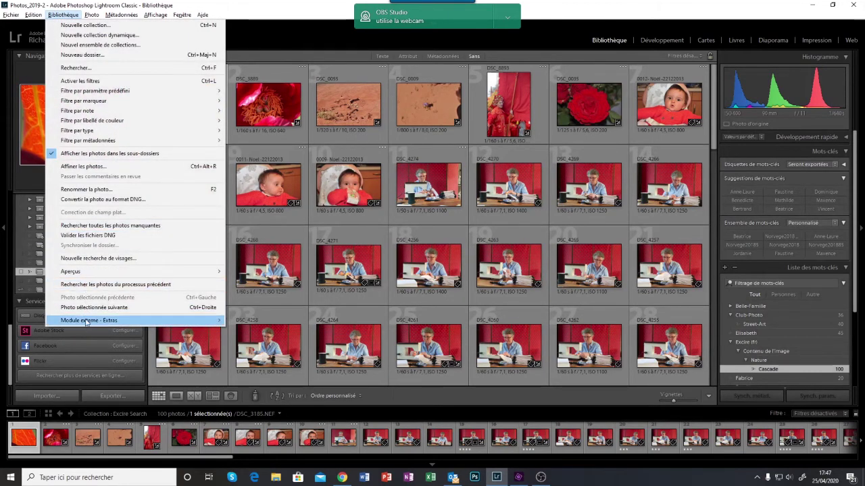
mouse_move(85, 322)
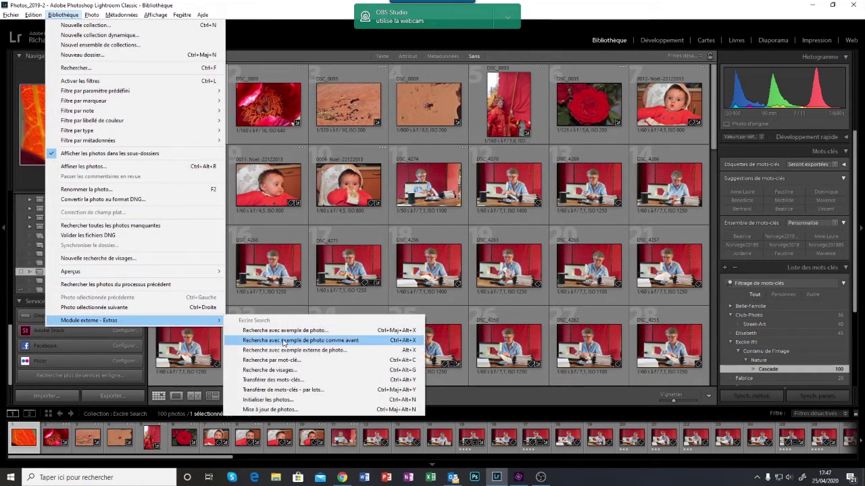
click(292, 383)
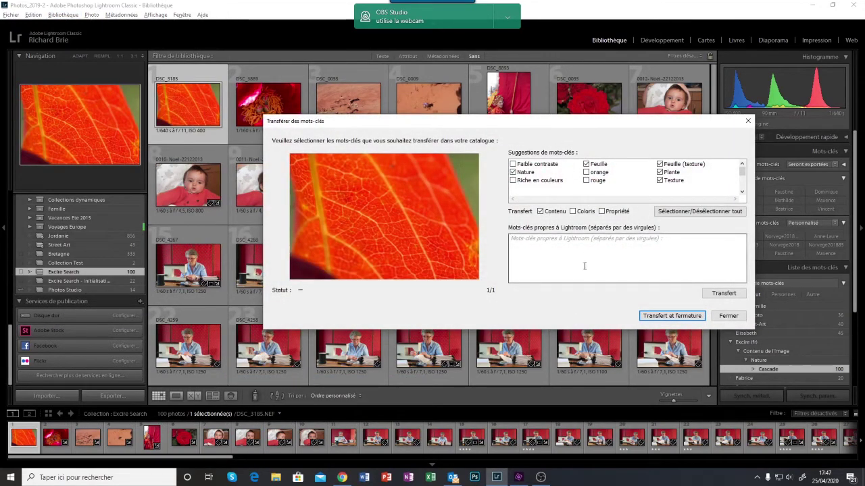
click(671, 315)
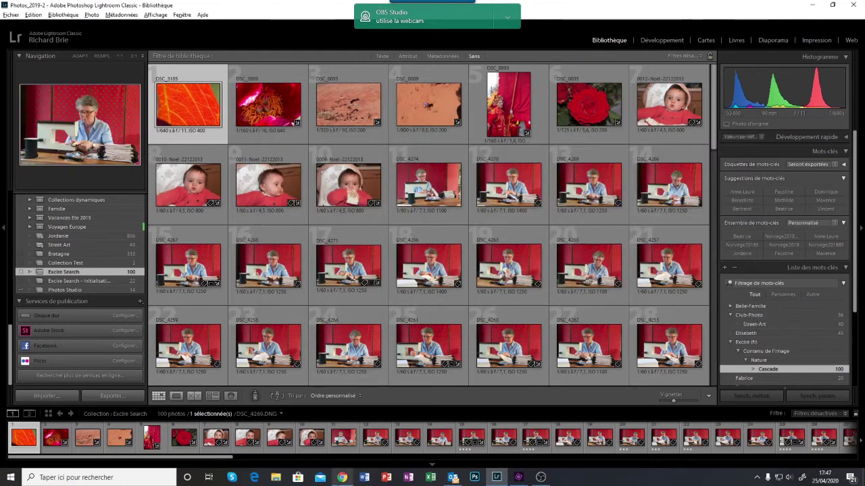
Step: Run an Excire keyword search, replacing the red colour criterion with Château from the Architecture, Bâtiment category
click(59, 14)
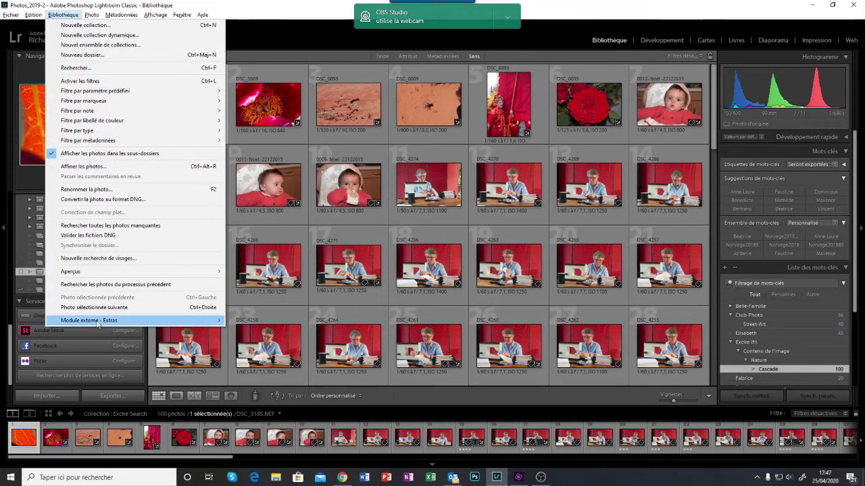
mouse_move(128, 321)
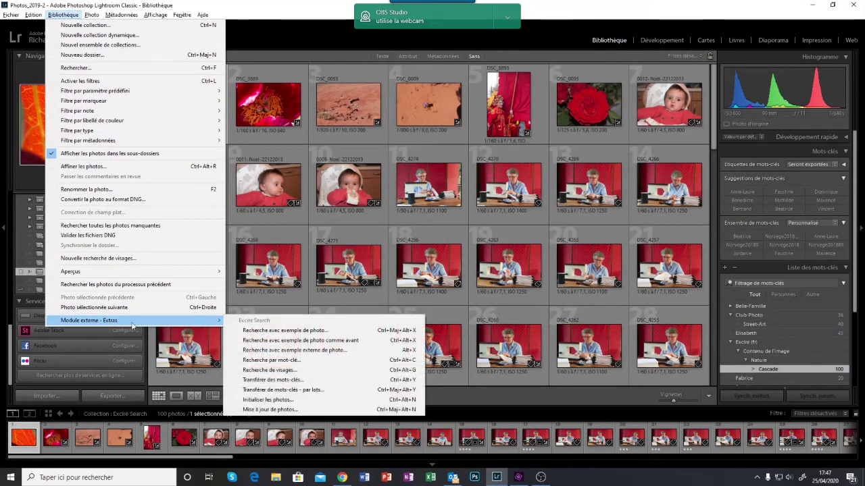
click(279, 360)
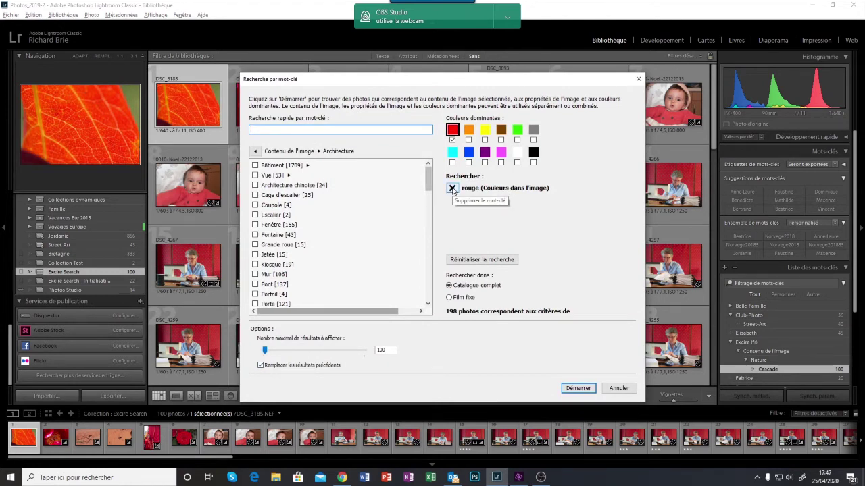
click(452, 189)
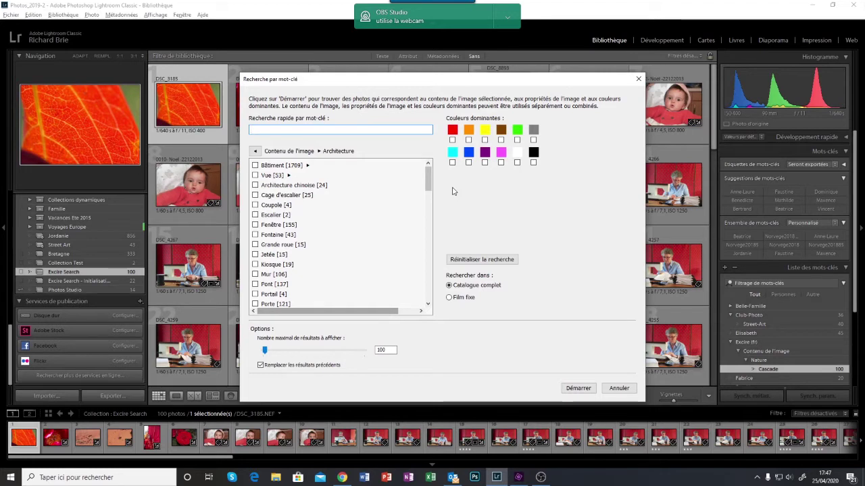
mouse_move(428, 176)
mouse_down()
mouse_move(427, 196)
mouse_move(428, 175)
mouse_up()
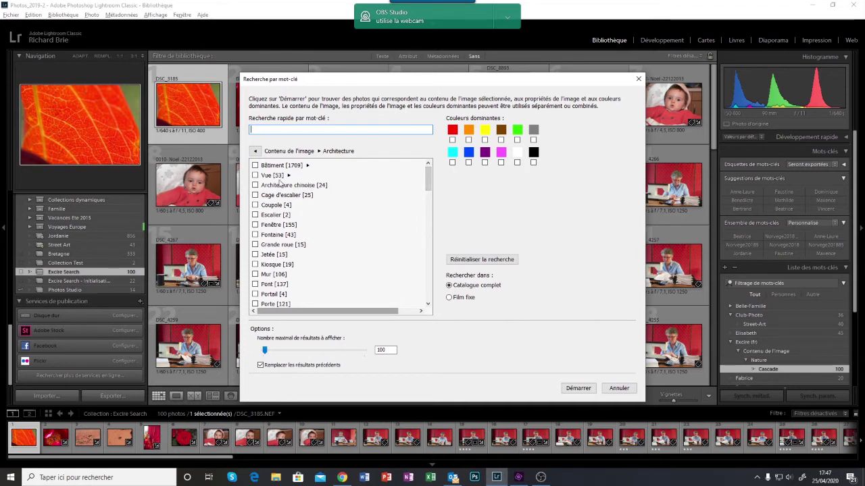
click(306, 165)
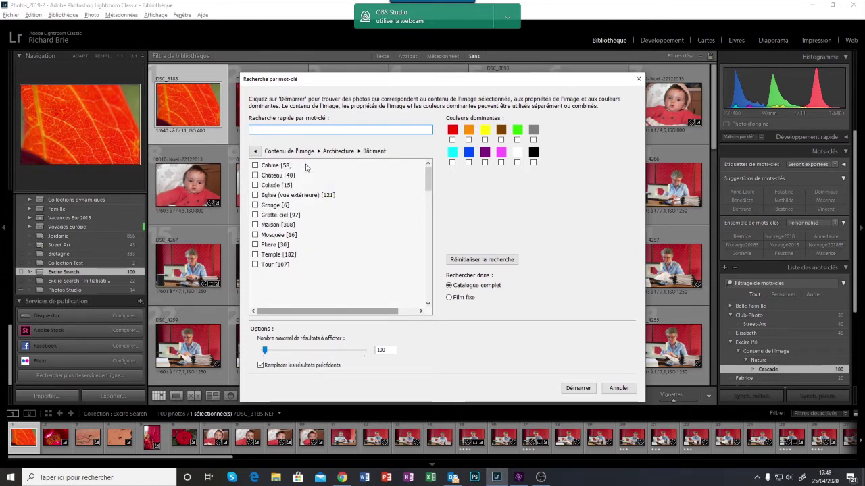
click(255, 176)
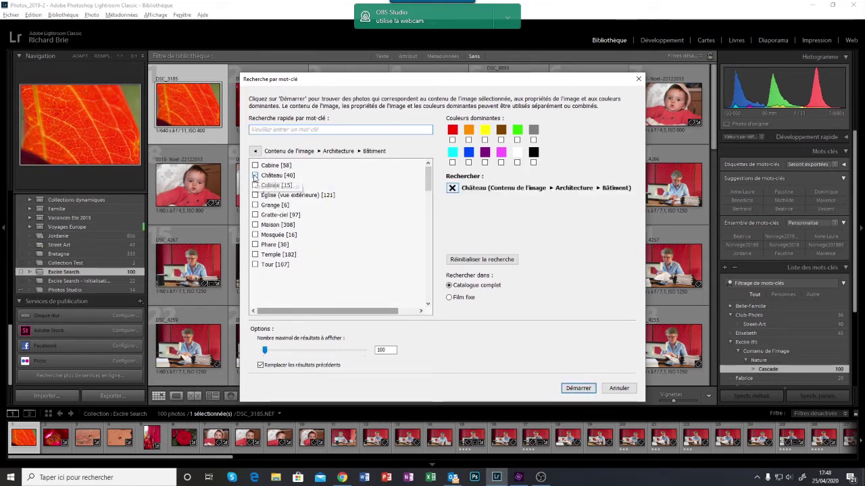
click(580, 388)
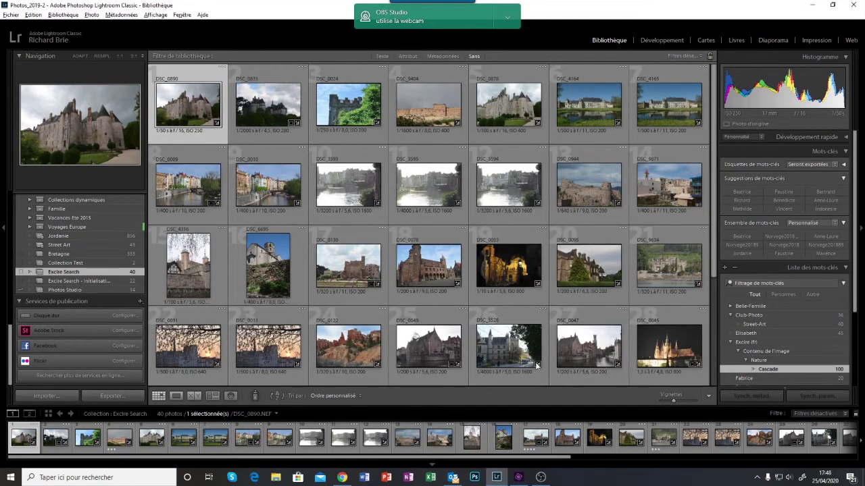
Step: Run an Excire keyword search, replacing the Château criterion with Gratte-ciel from the Architecture, Bâtiment category, and display the results as a grid
double_click(260, 191)
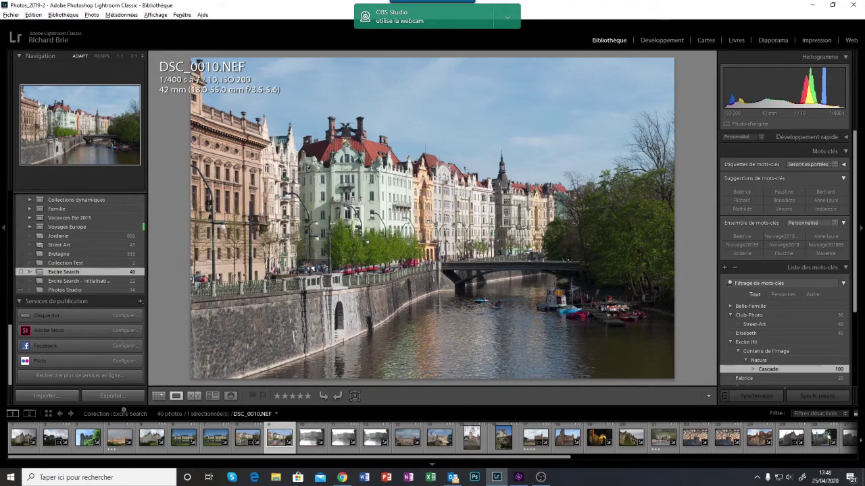
click(34, 15)
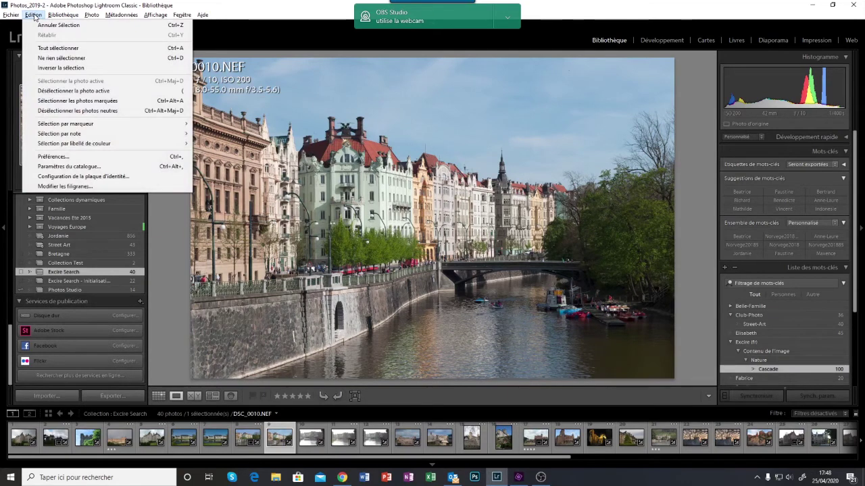
mouse_move(58, 15)
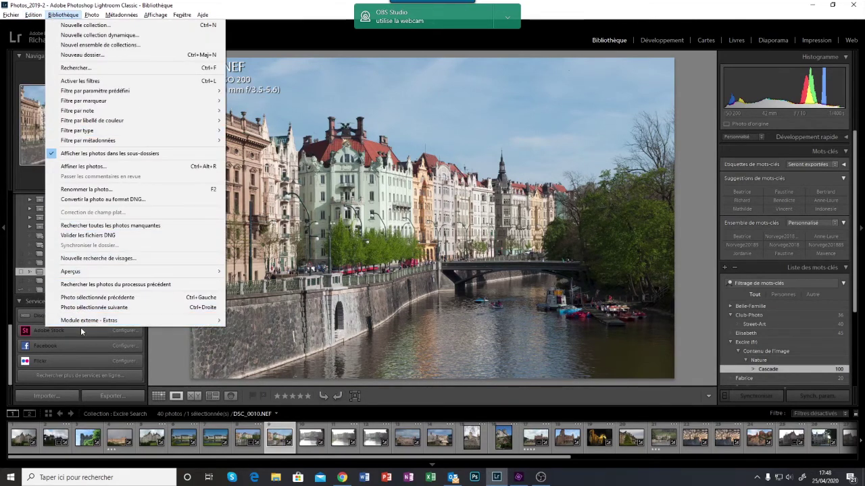
mouse_move(81, 322)
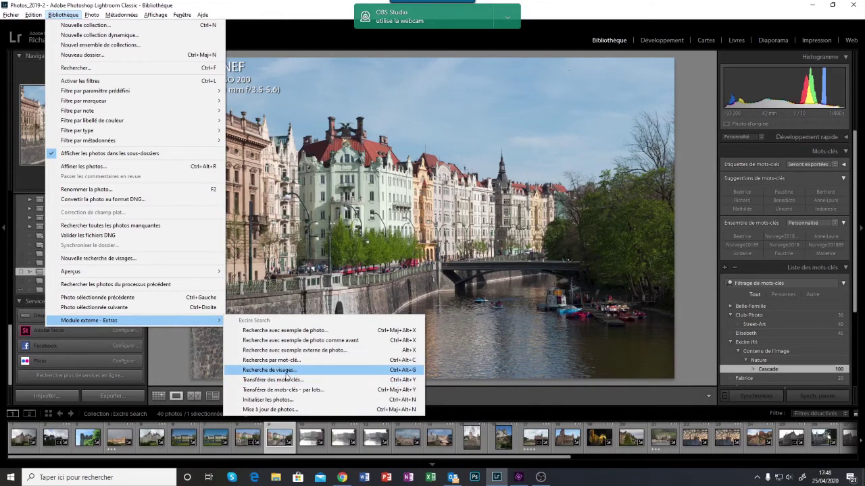
click(286, 360)
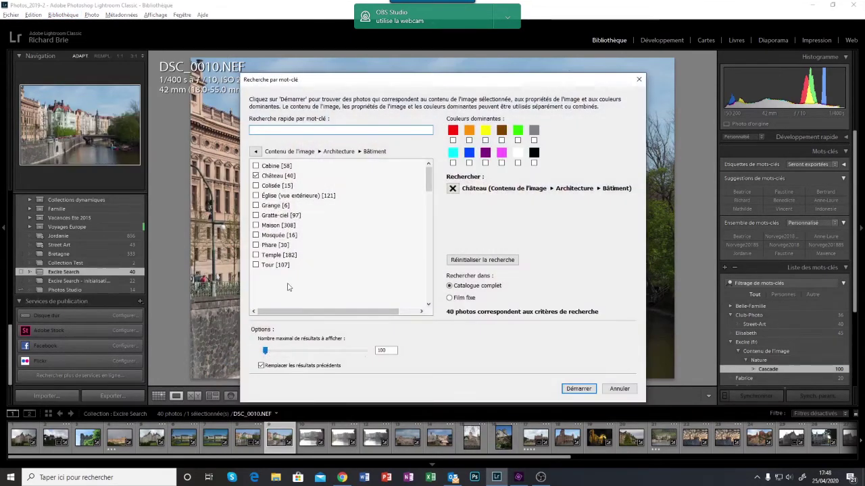
click(453, 189)
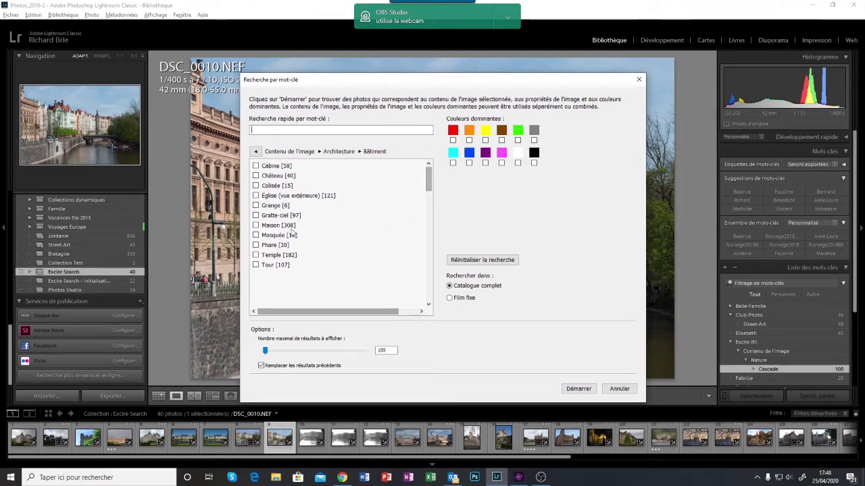
click(256, 215)
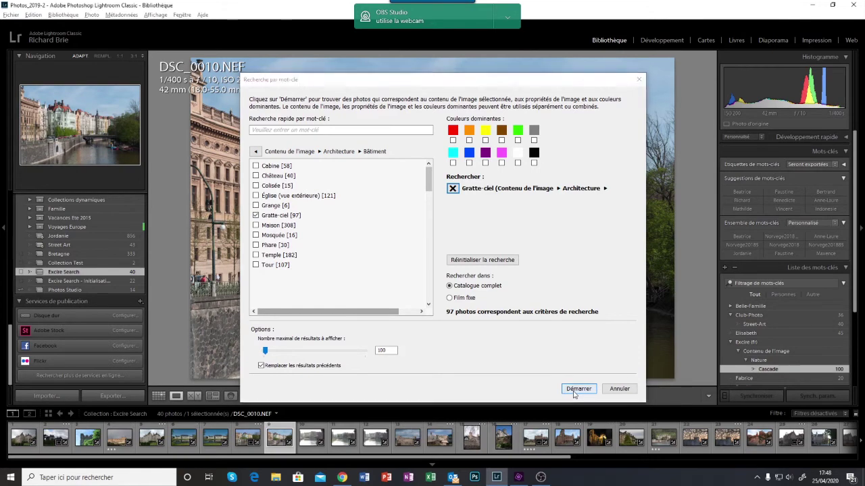
click(578, 389)
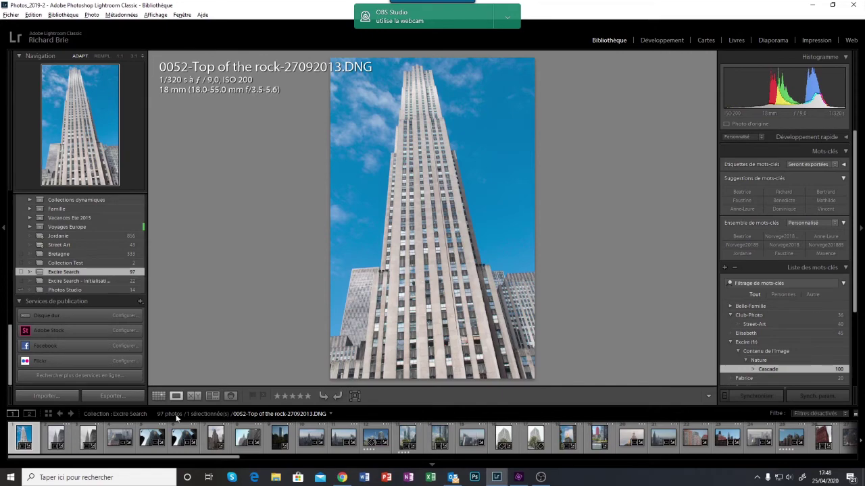
click(159, 397)
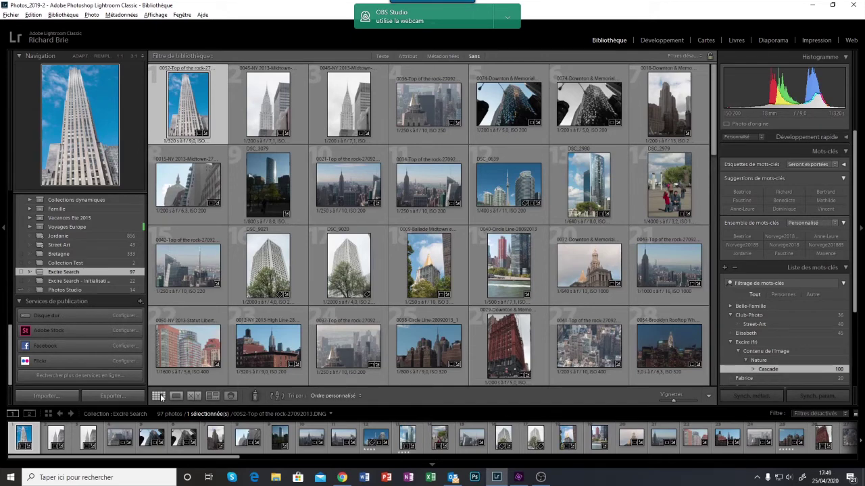
Step: Switch to Chrome, close the Google "voiture" search page, and view the Shop page of the Excire website
click(344, 478)
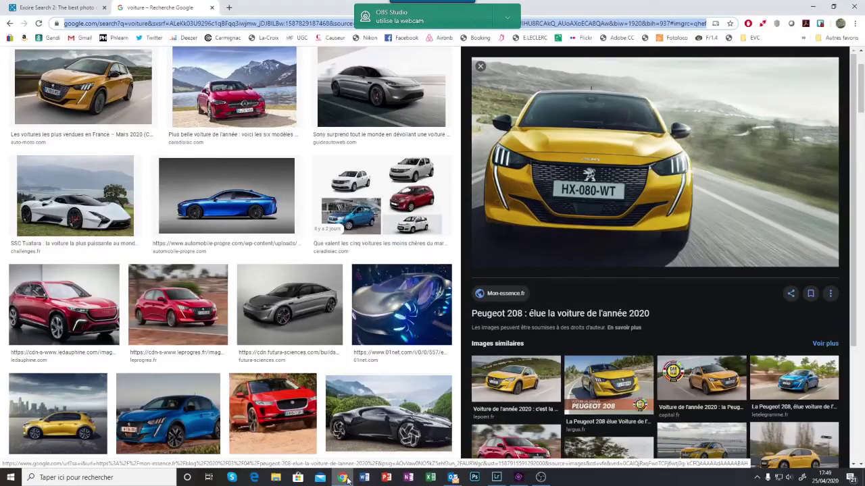
click(212, 8)
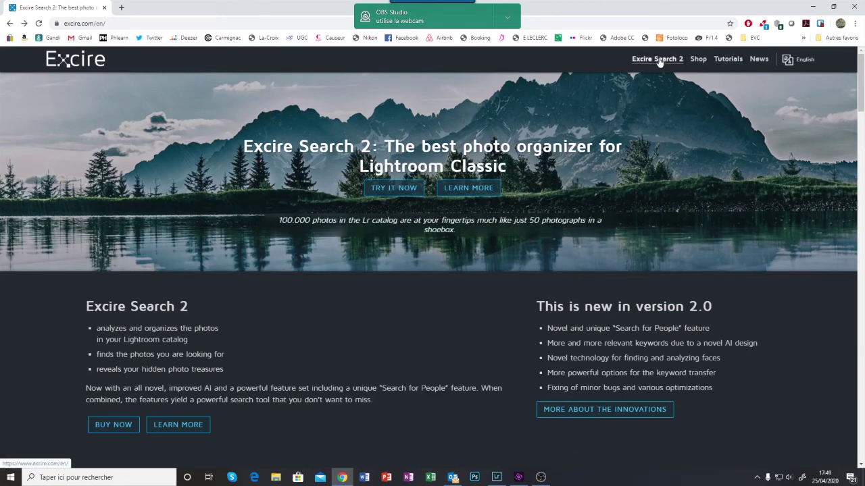
click(697, 61)
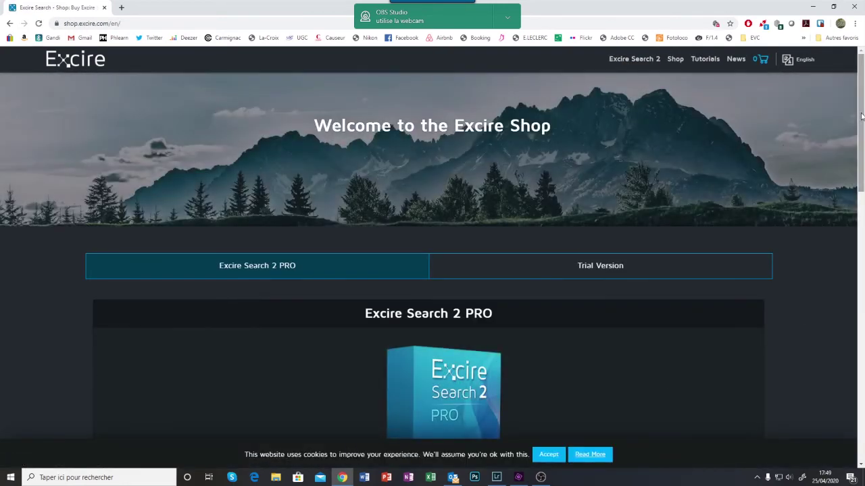
drag(862, 116, 849, 73)
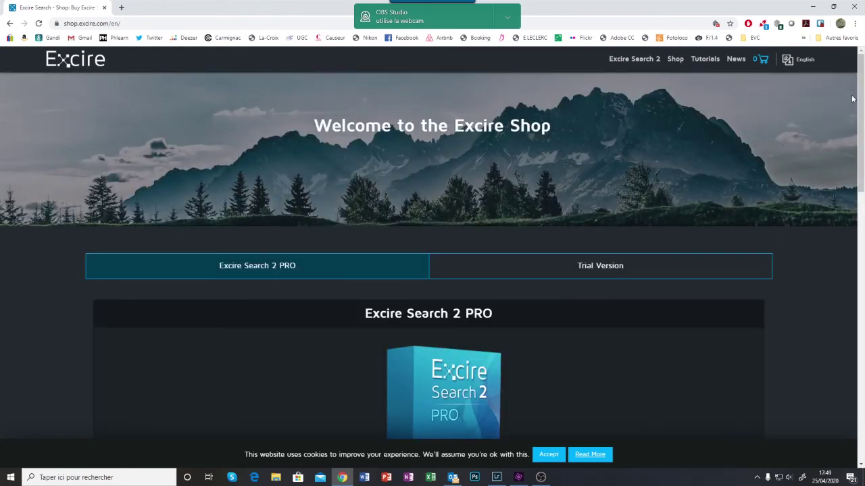